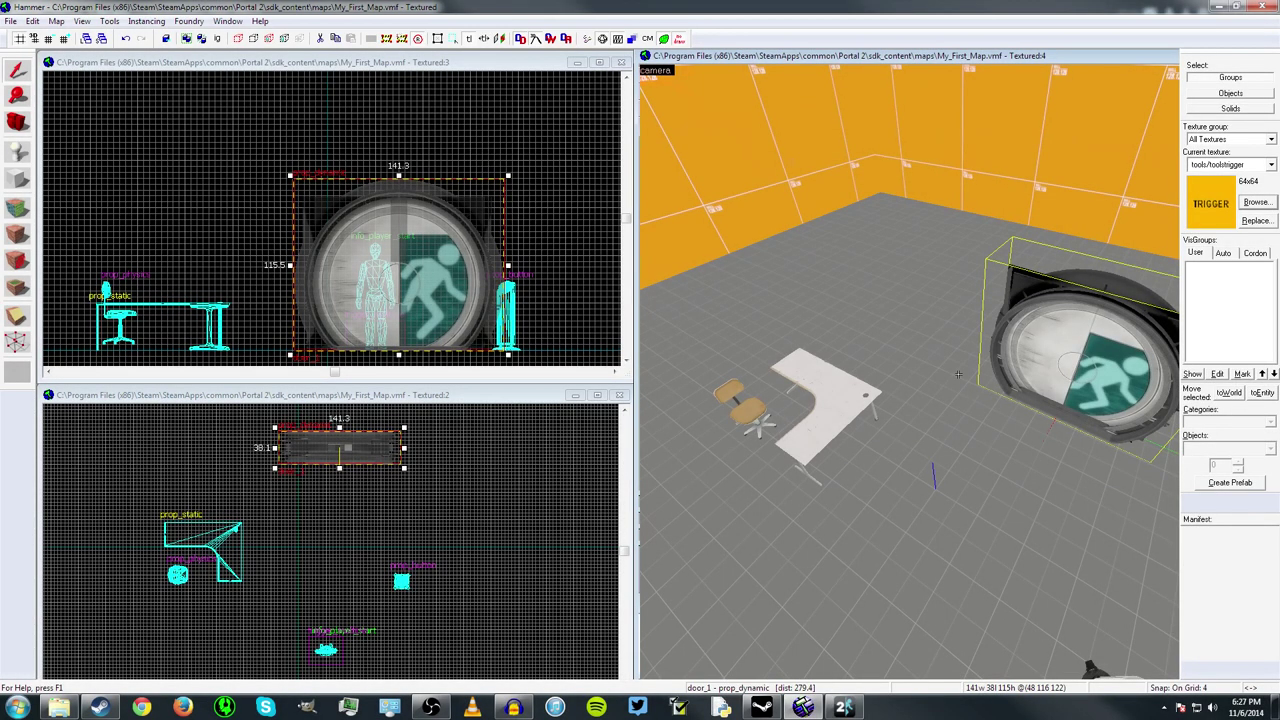
Step: Open the object properties of the L-shaped desk and check its entity class
key("w")
key("s")
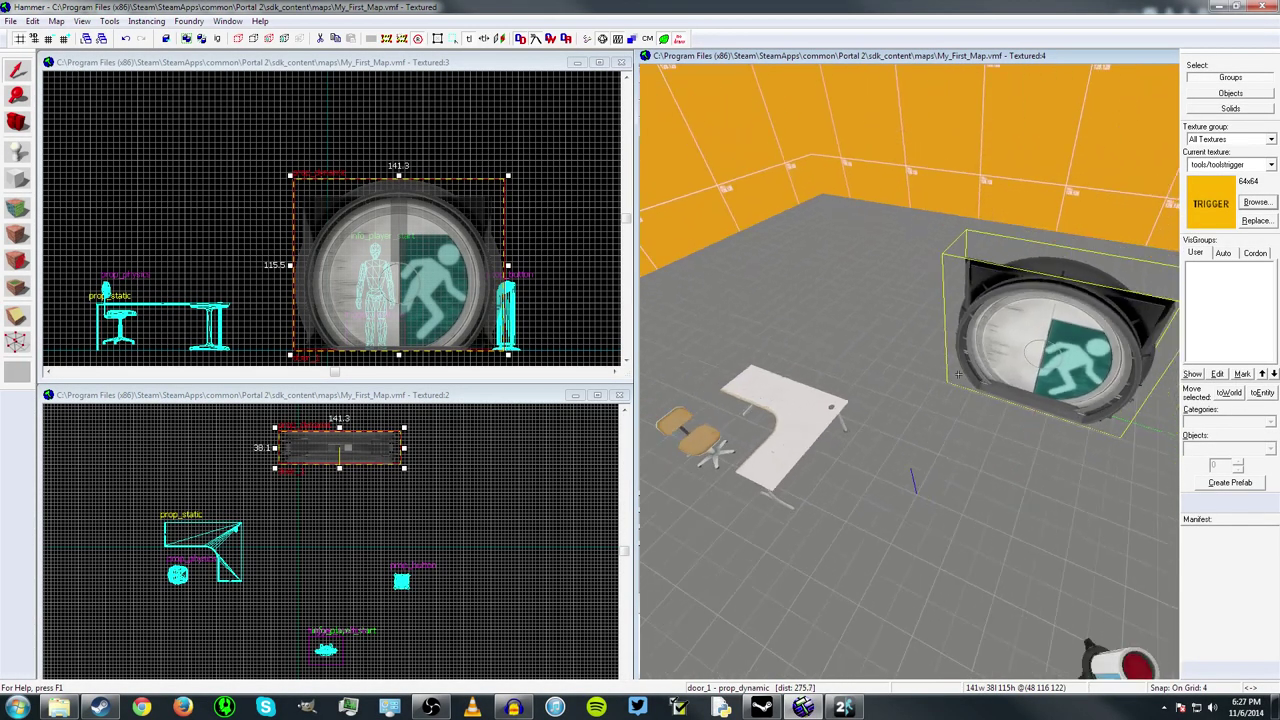
key("a")
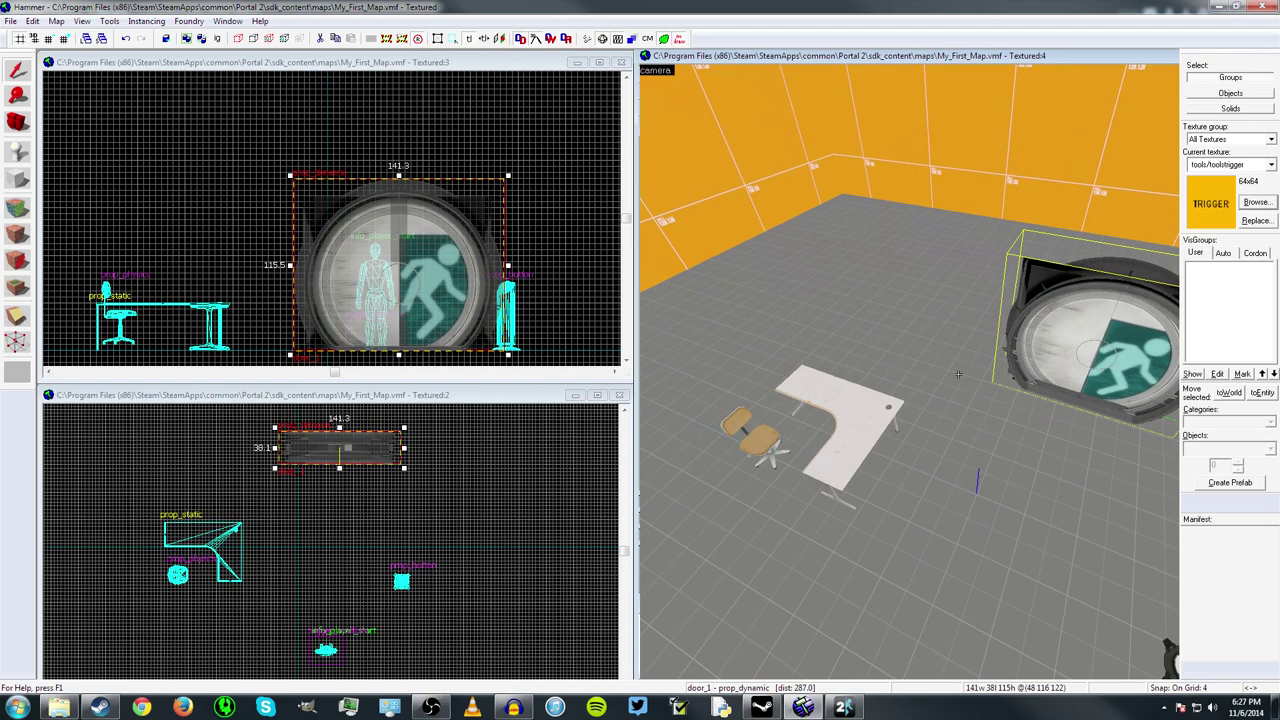
scroll(958, 374, "up", 3)
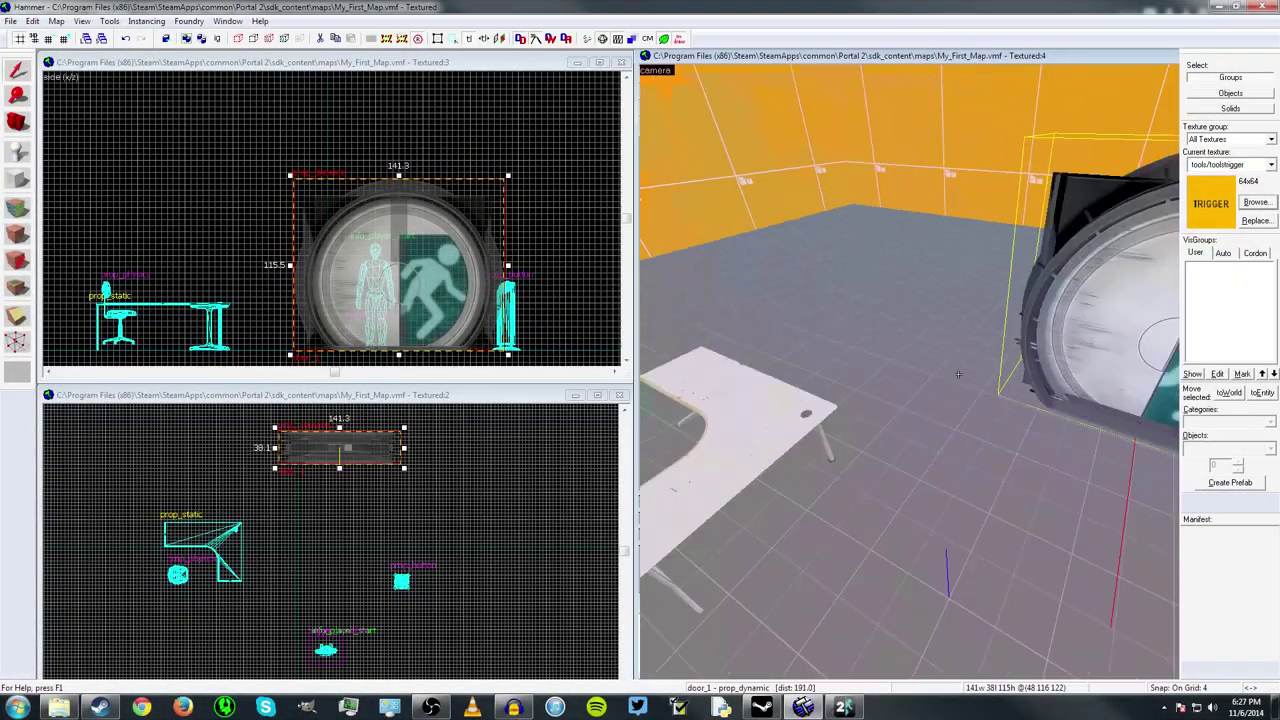
key("s")
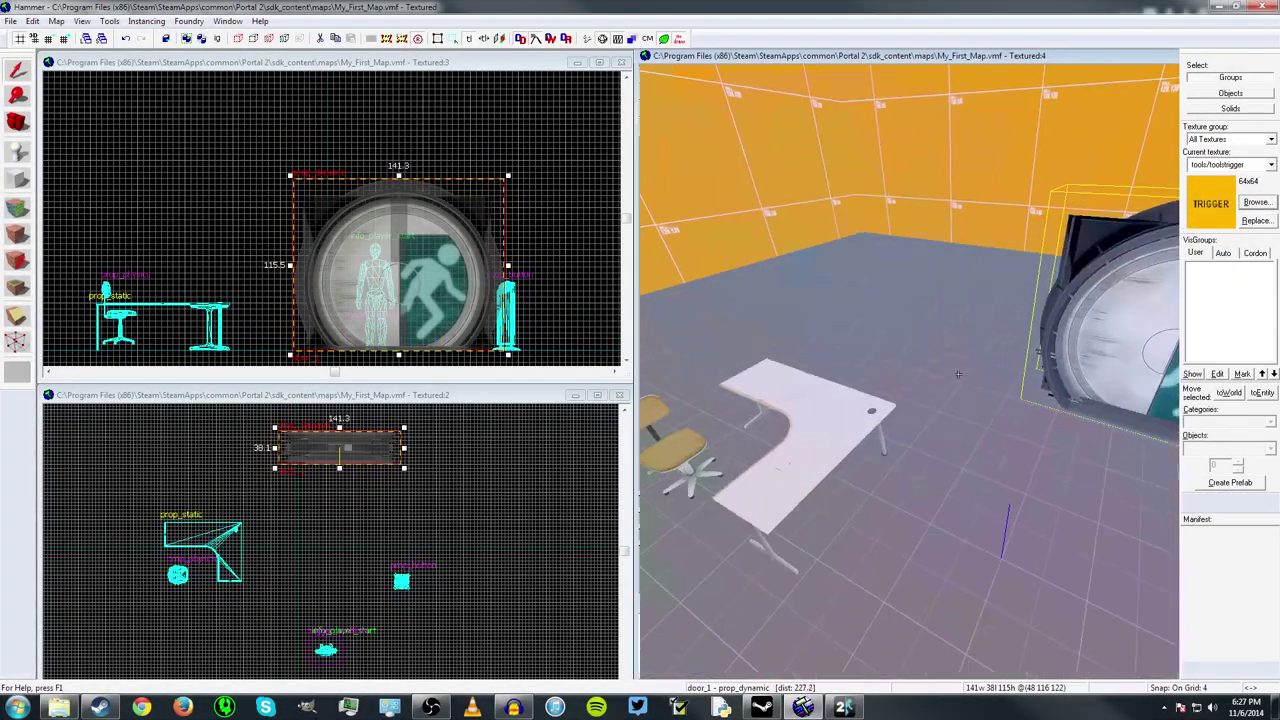
key("w")
double_click(958, 380)
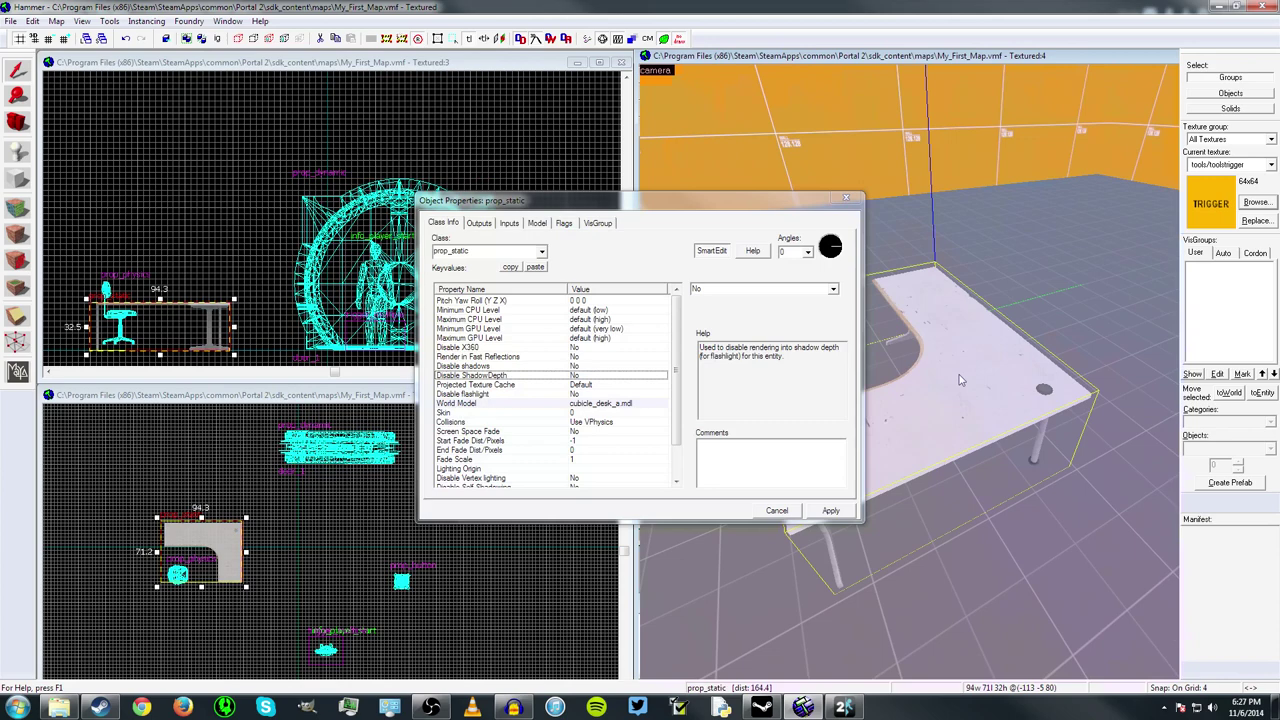
left_click(484, 254)
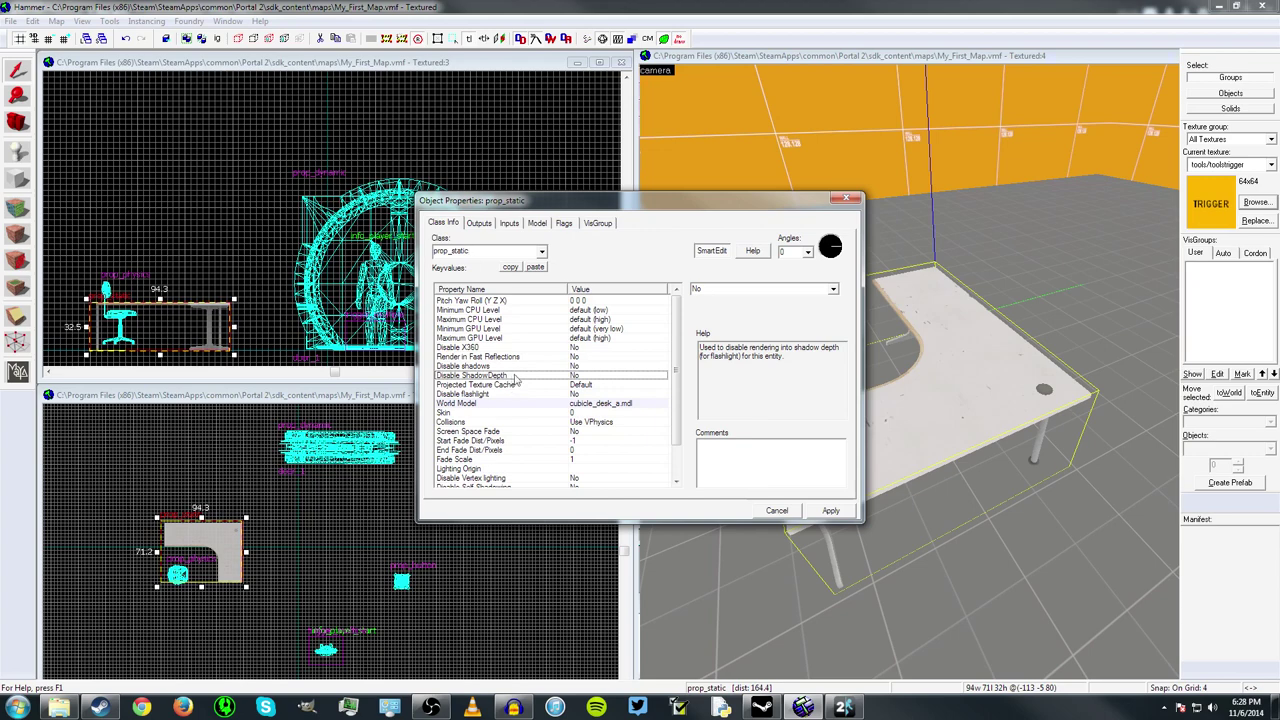
left_click(903, 476)
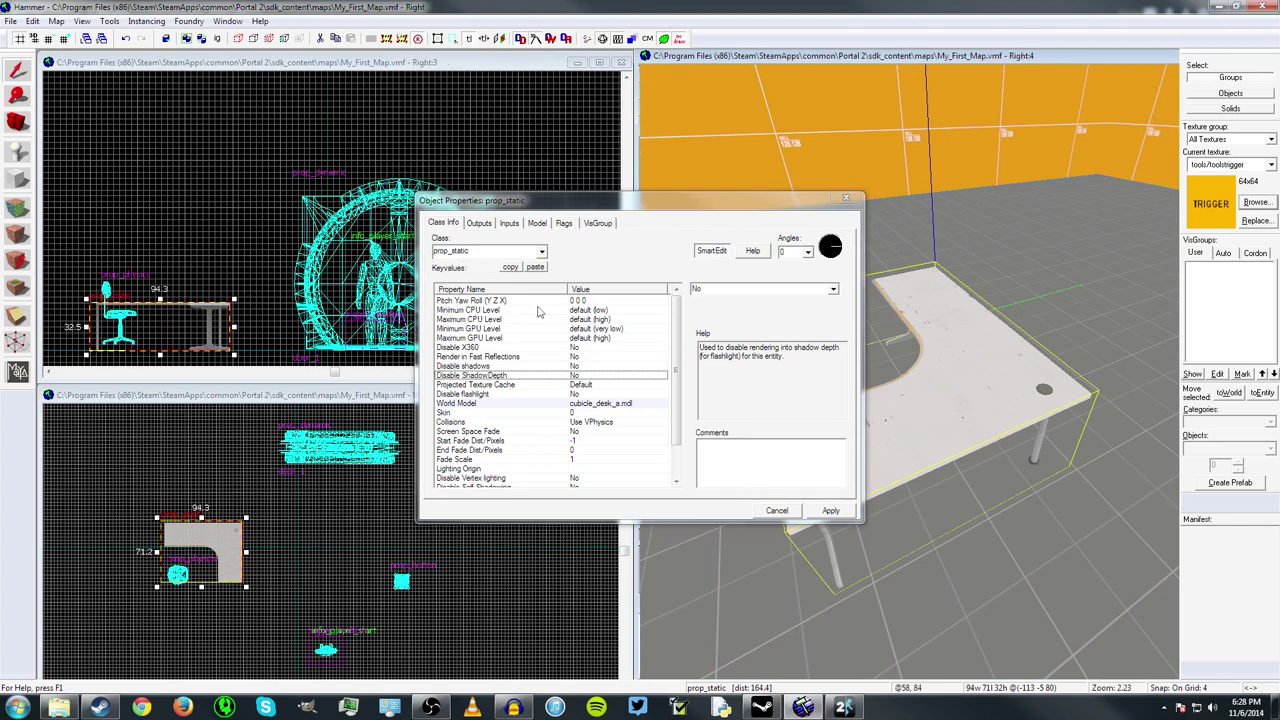
Step: Inspect the desk's world model and its supported prop types in the model browser, and close its properties
double_click(456, 404)
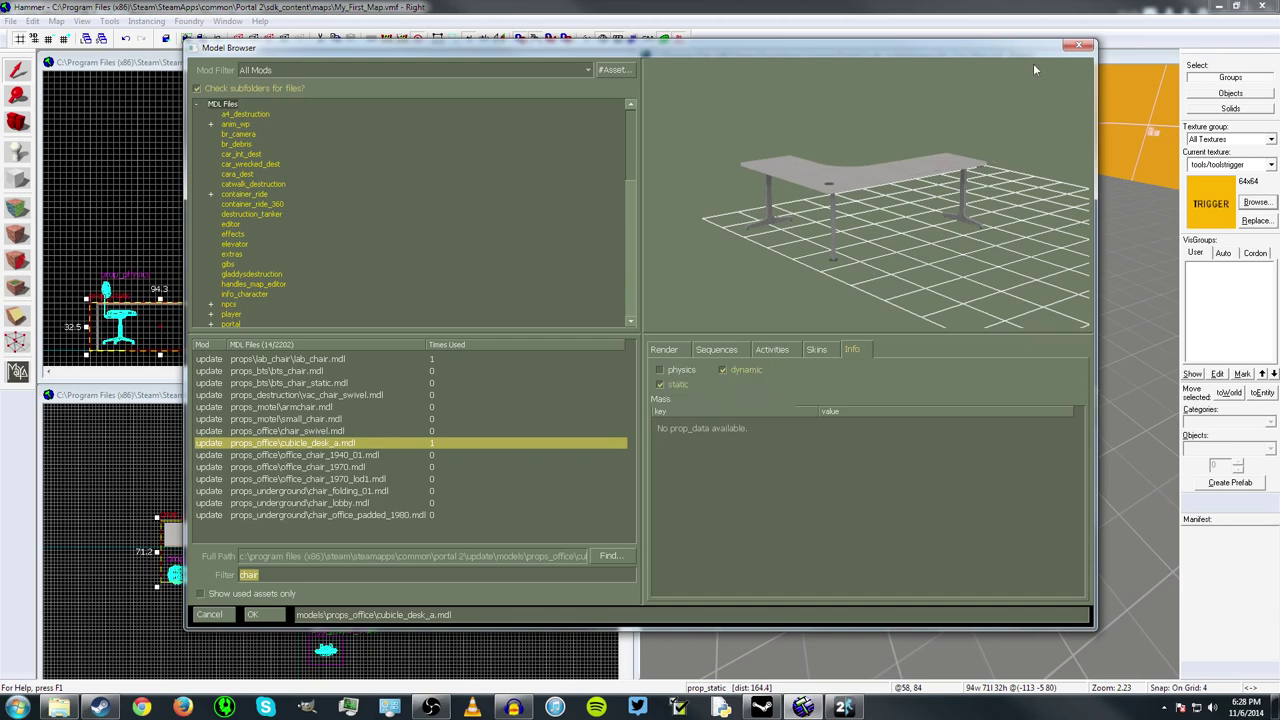
left_click(1079, 47)
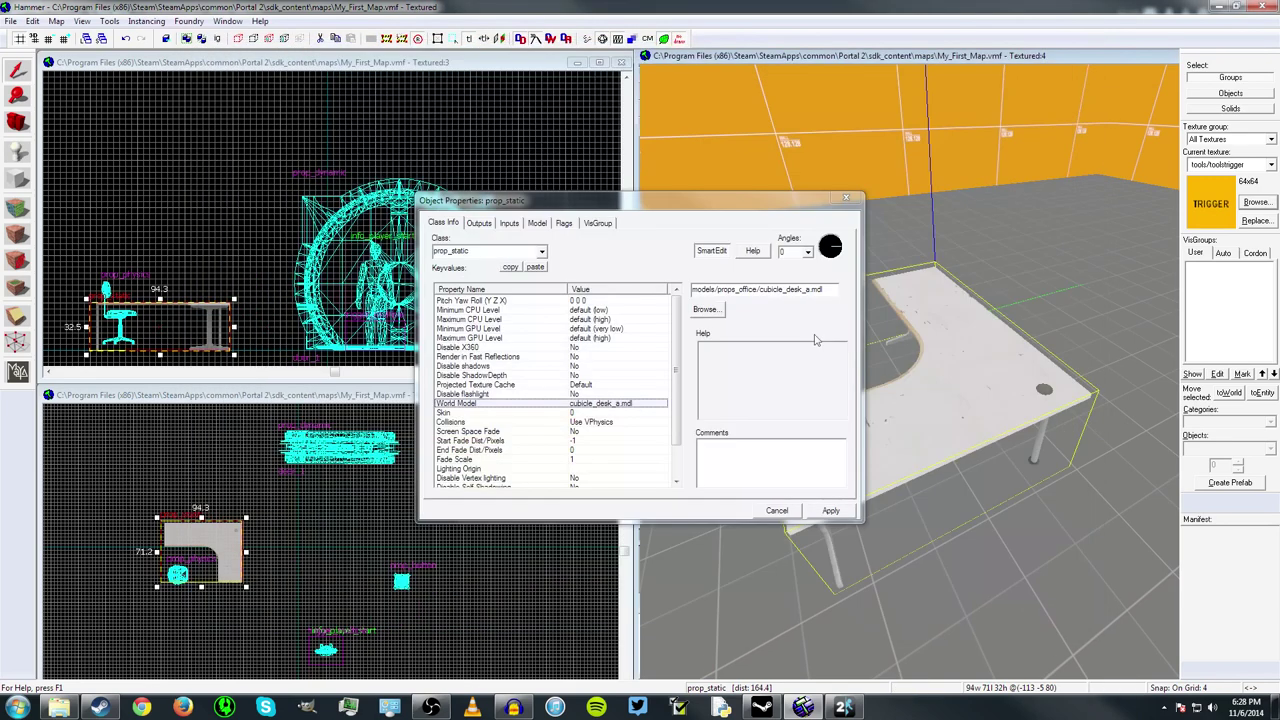
left_click(830, 510)
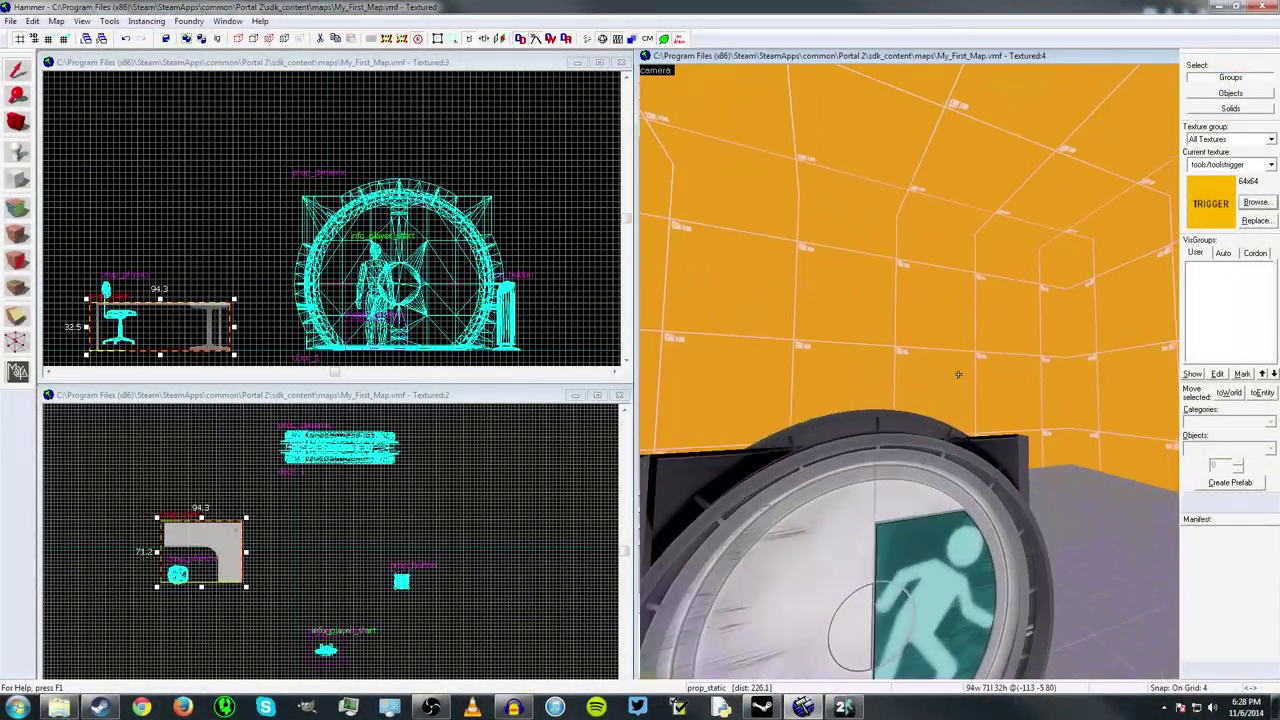
Step: Open the object properties of the round portal door and check its entity class
key("w")
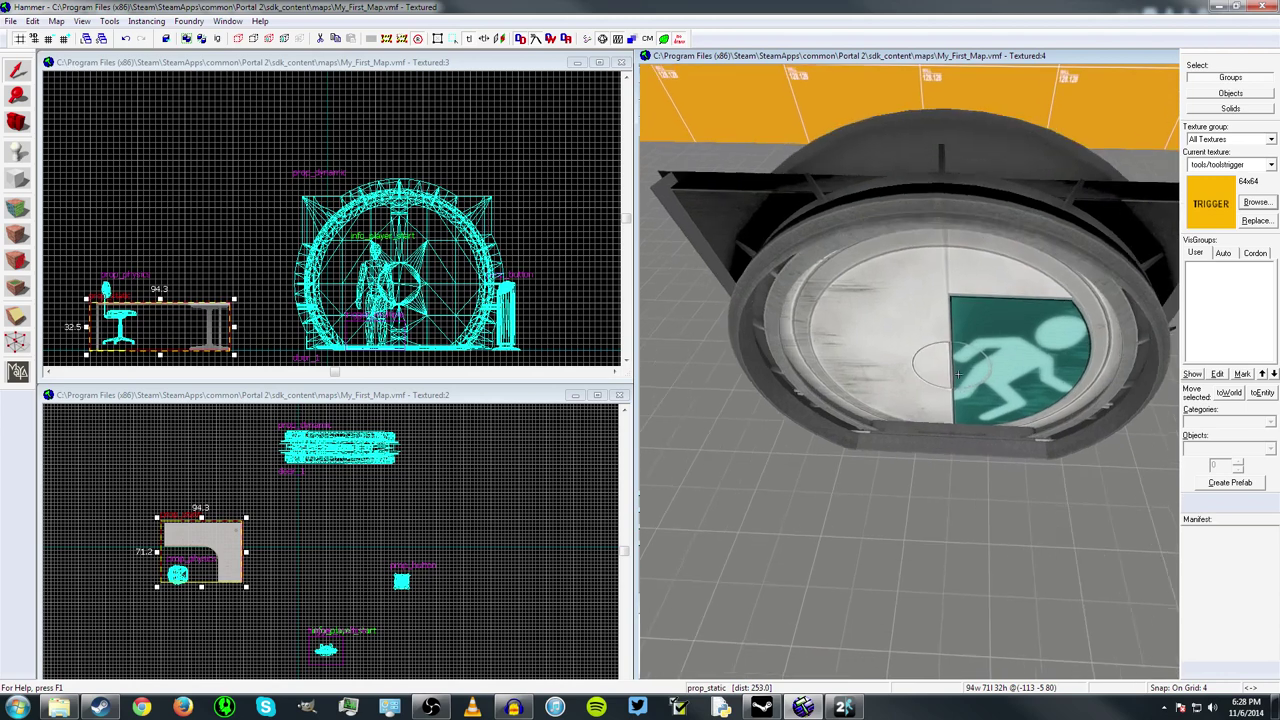
key("d")
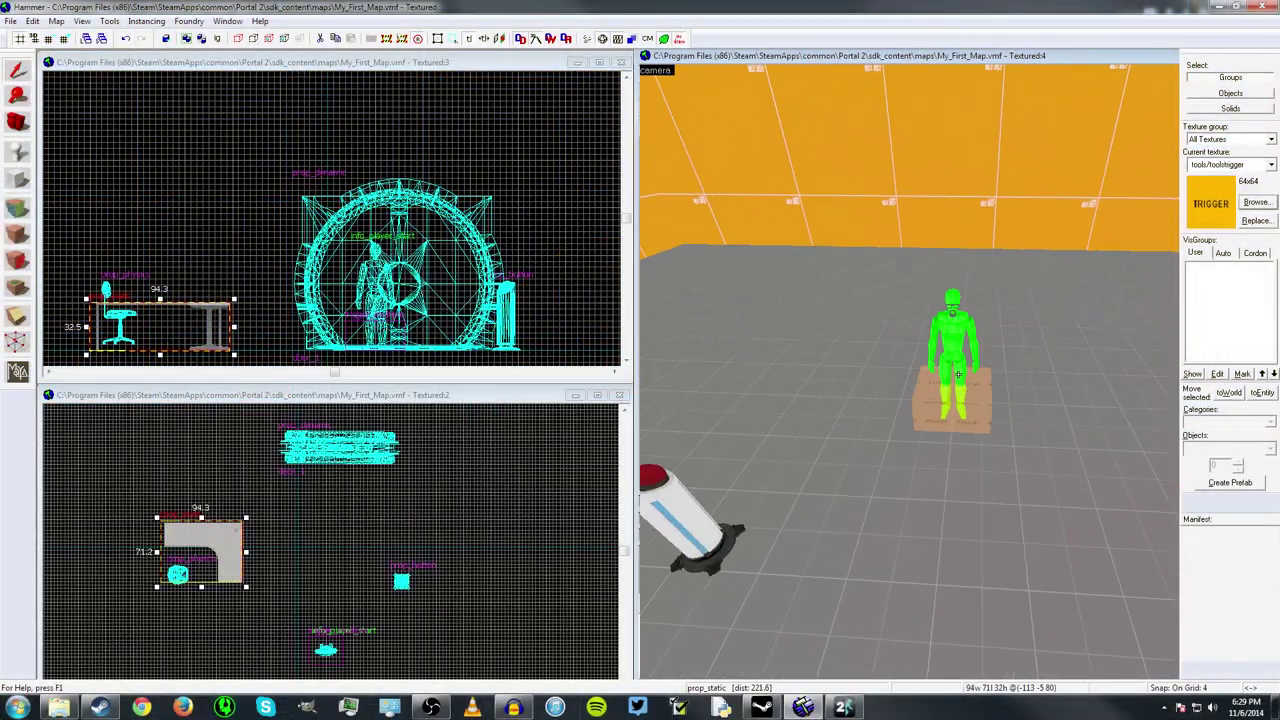
key("w")
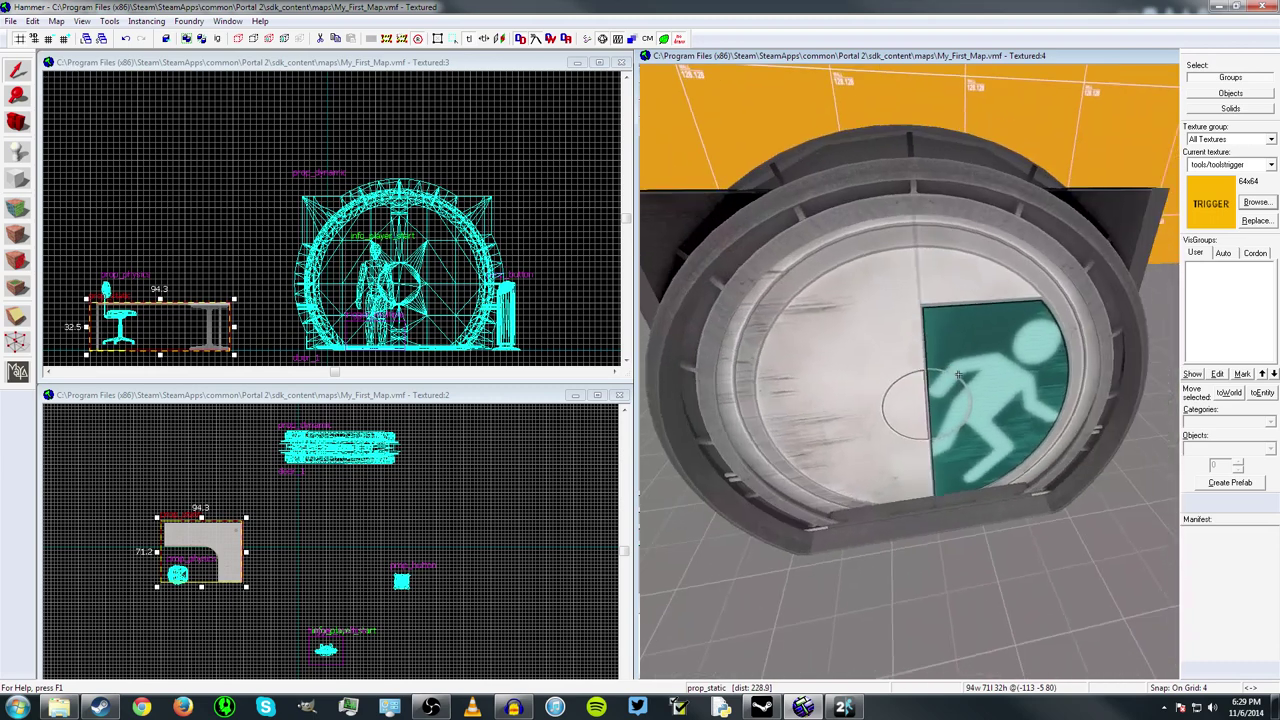
key("s")
key("w")
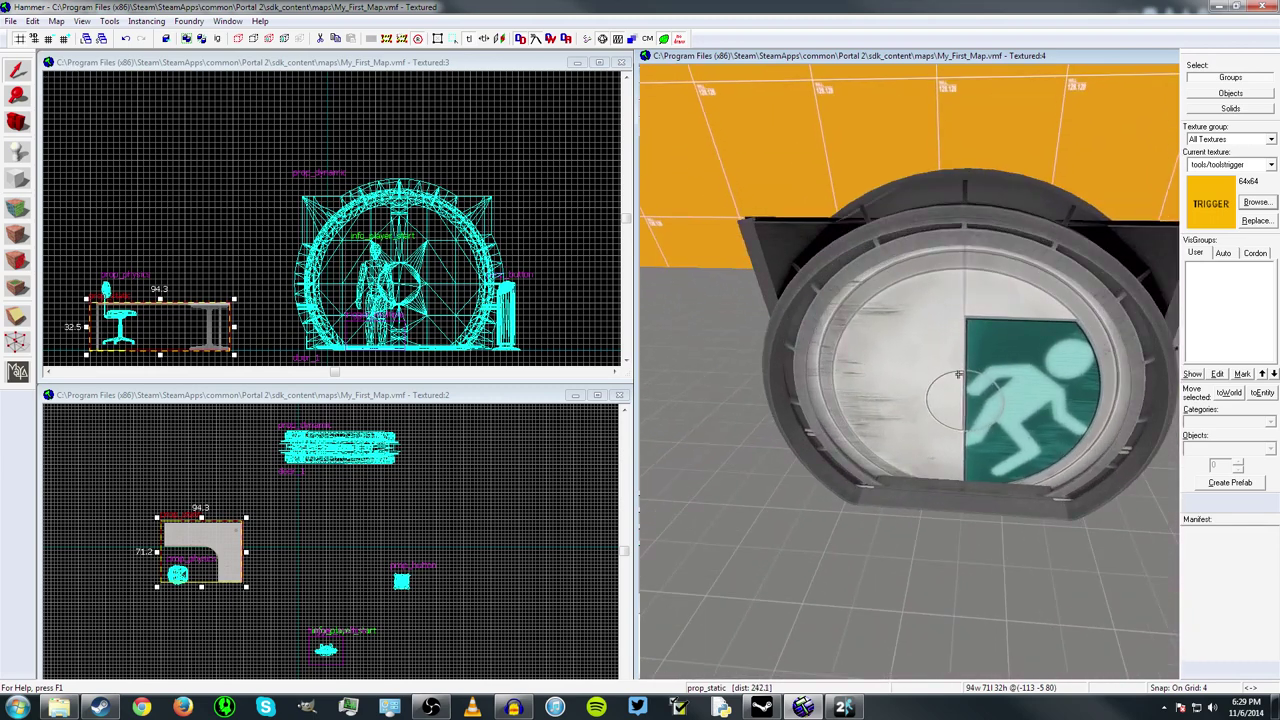
key("Up")
double_click(958, 378)
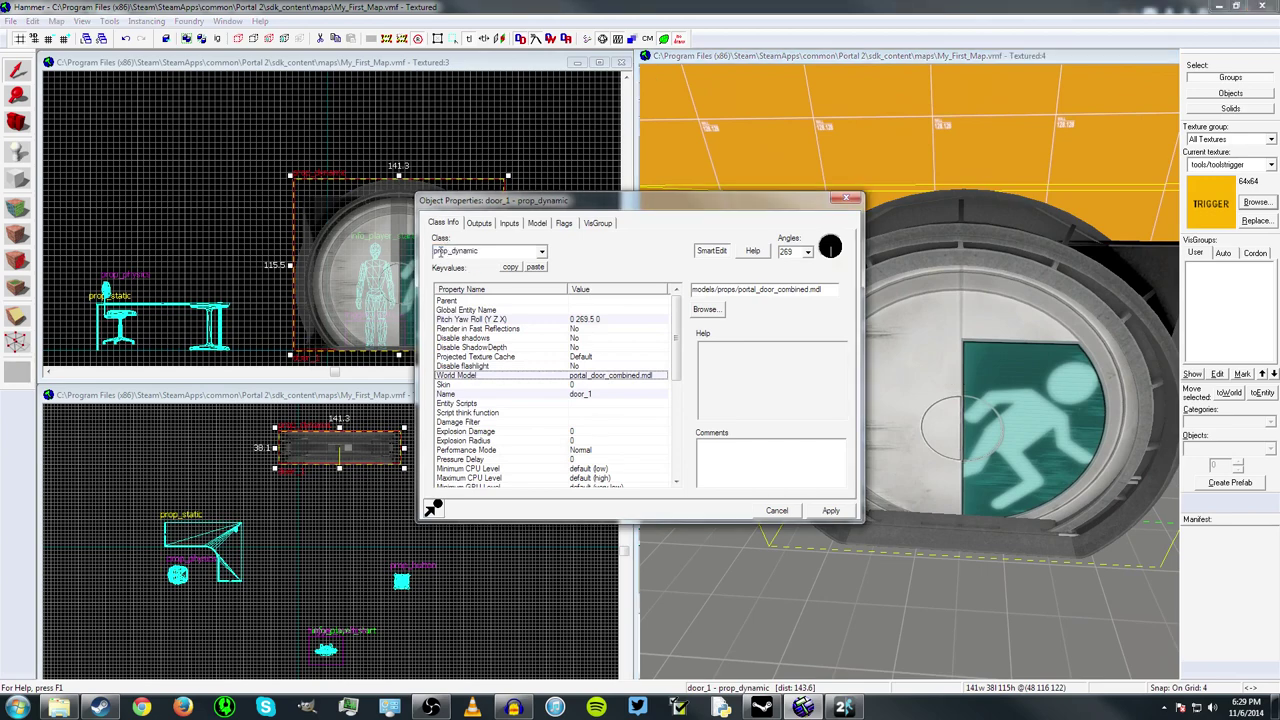
Step: Inspect the door's world model and its supported prop types in the model browser
double_click(480, 375)
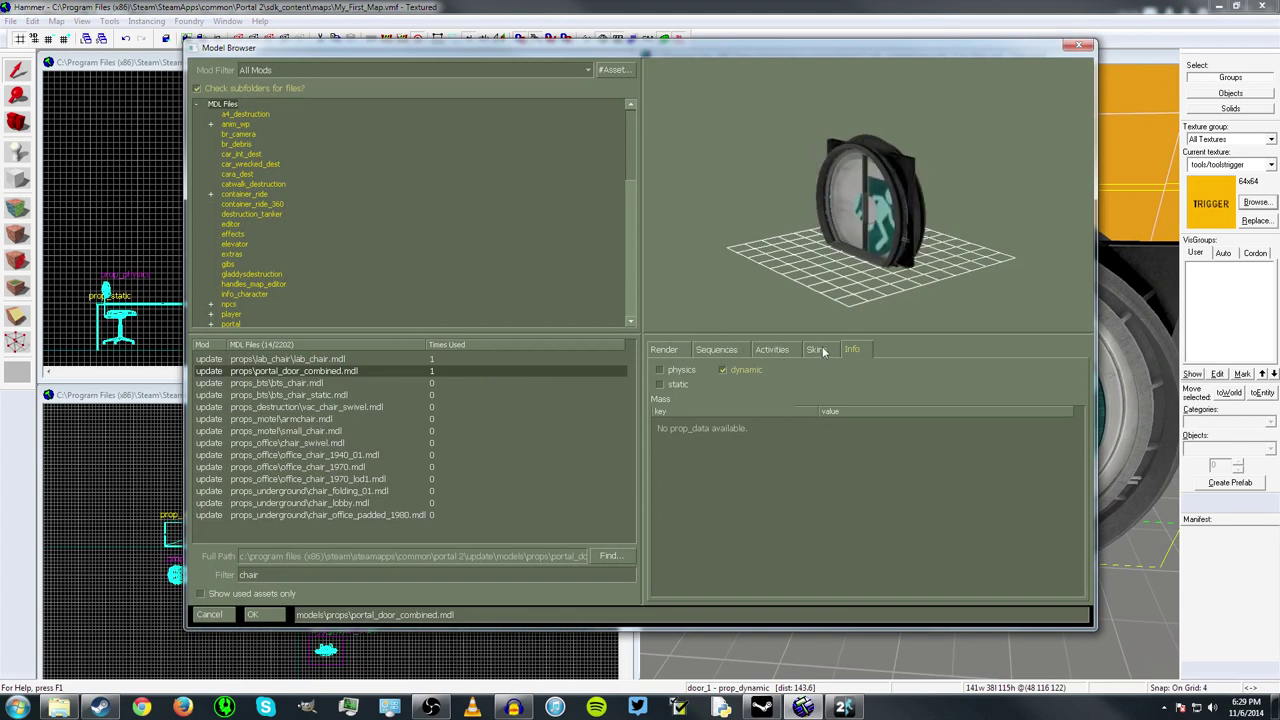
left_click(1079, 45)
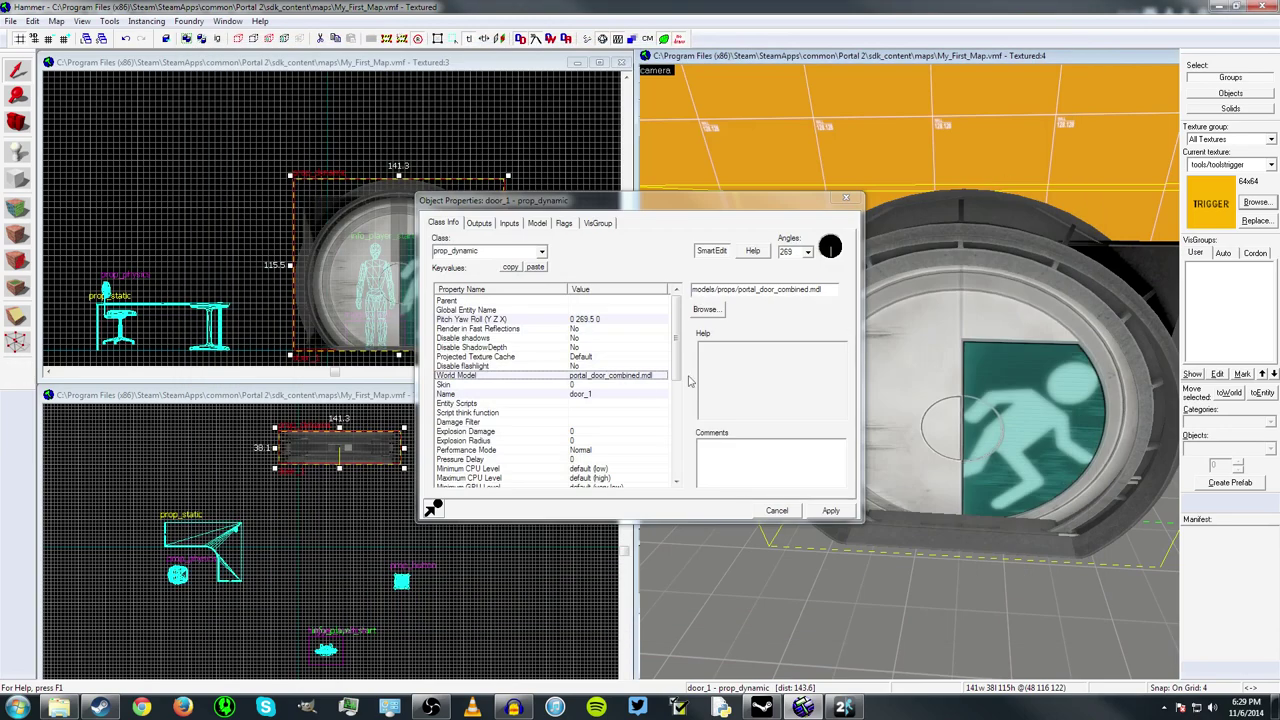
left_click(704, 309)
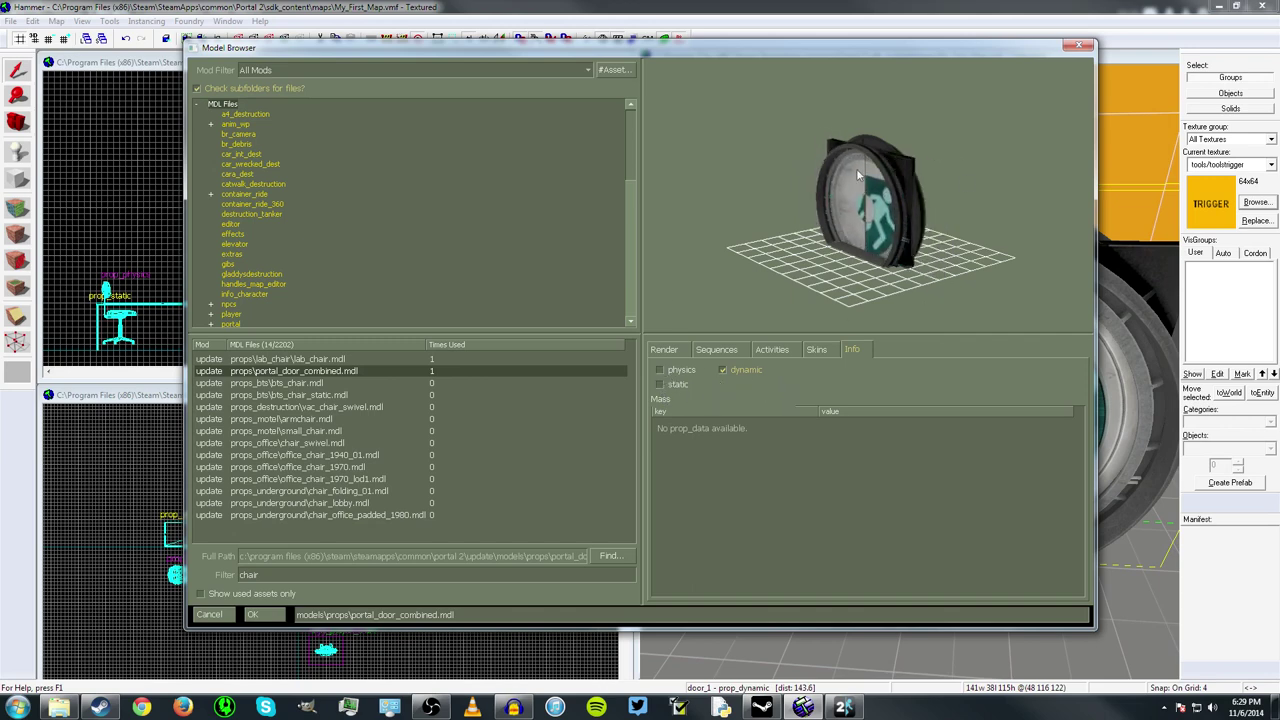
left_click(1086, 46)
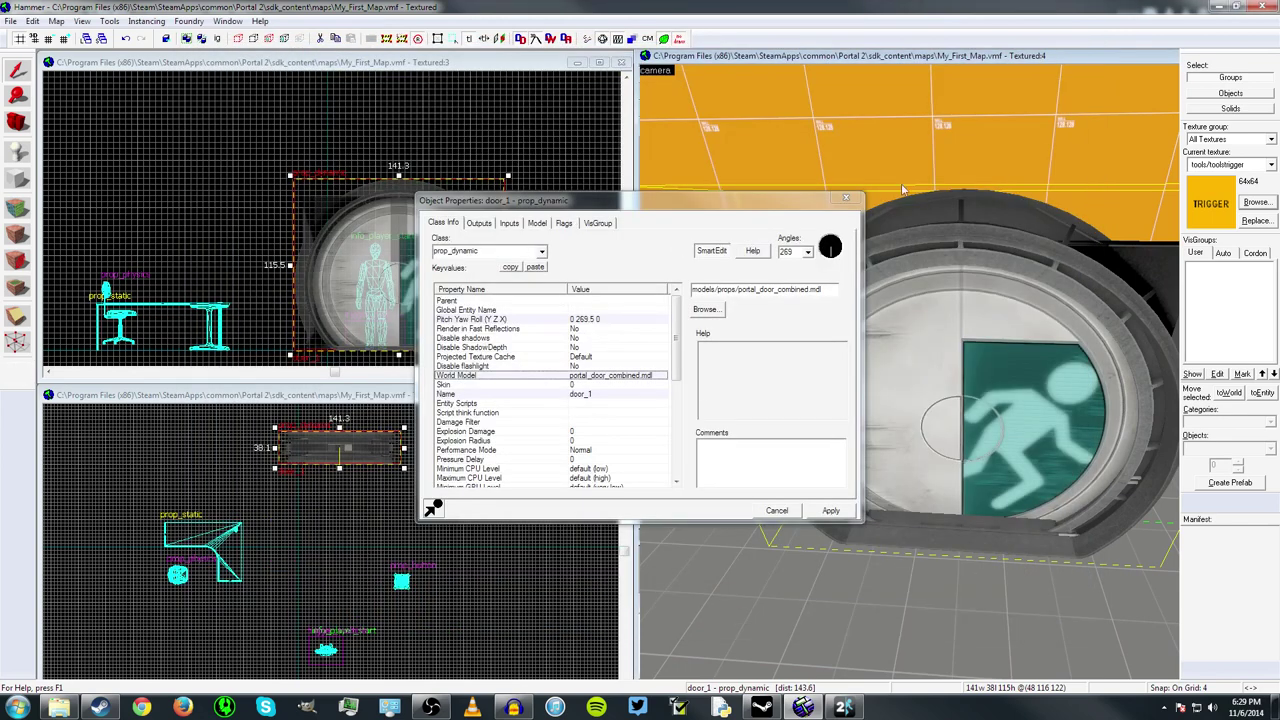
Step: Review the door's name and the animation sequences available for its model, and close its properties
left_click(551, 394)
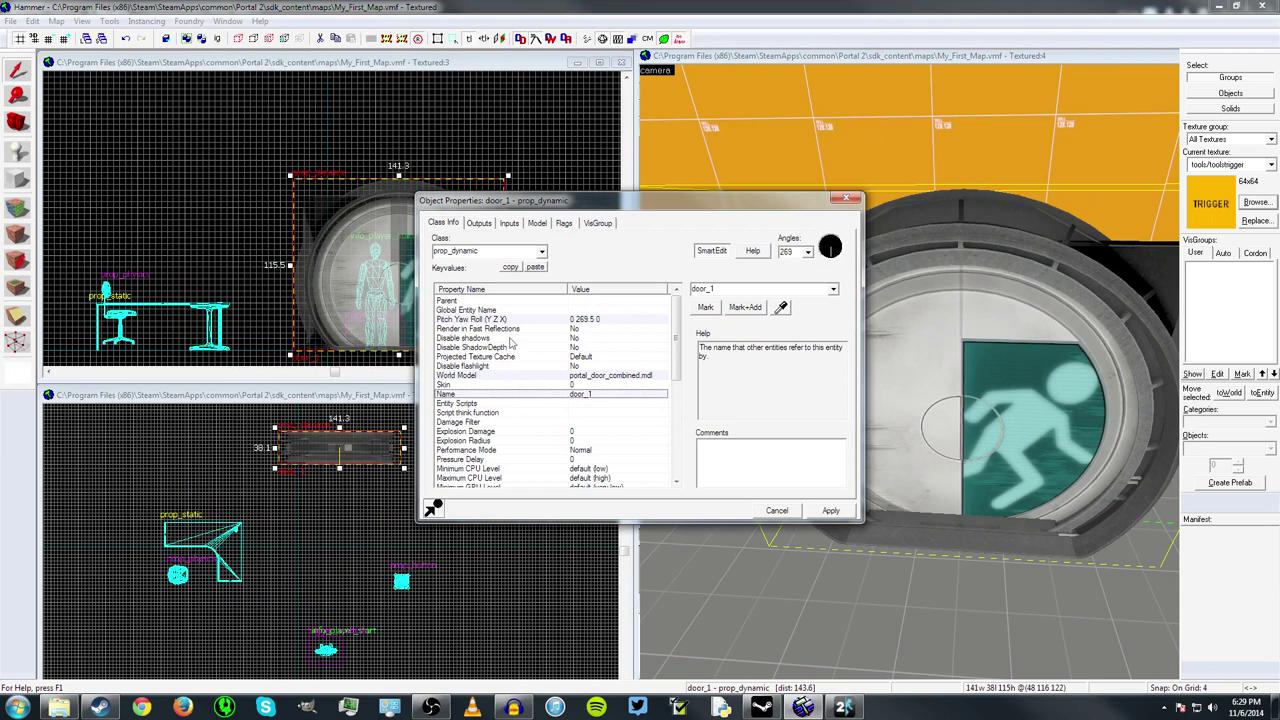
left_click(537, 223)
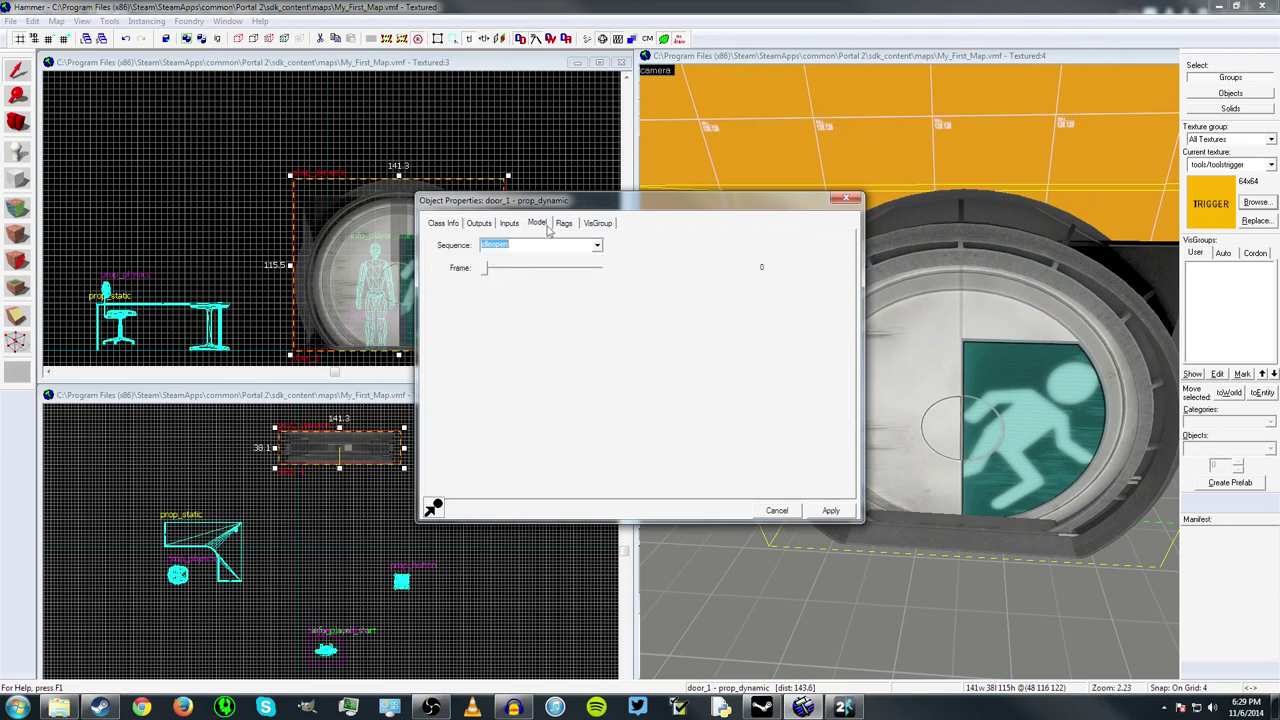
left_click(500, 245)
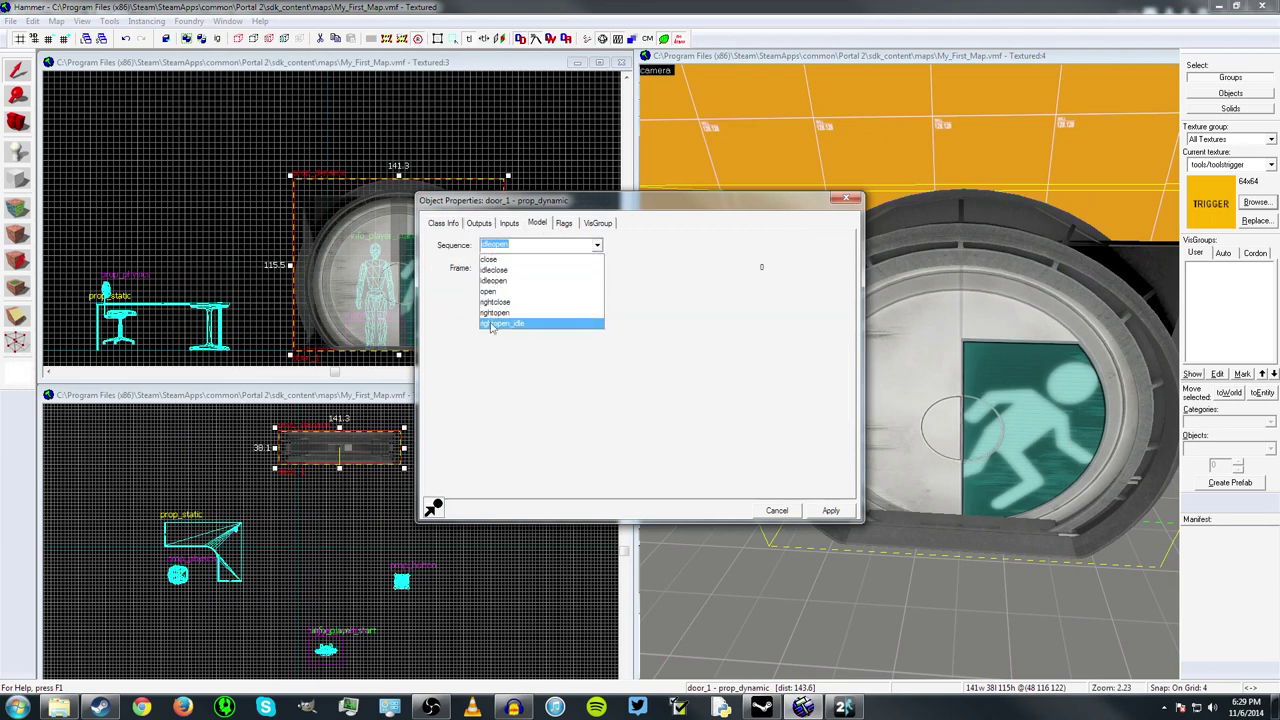
left_click(846, 200)
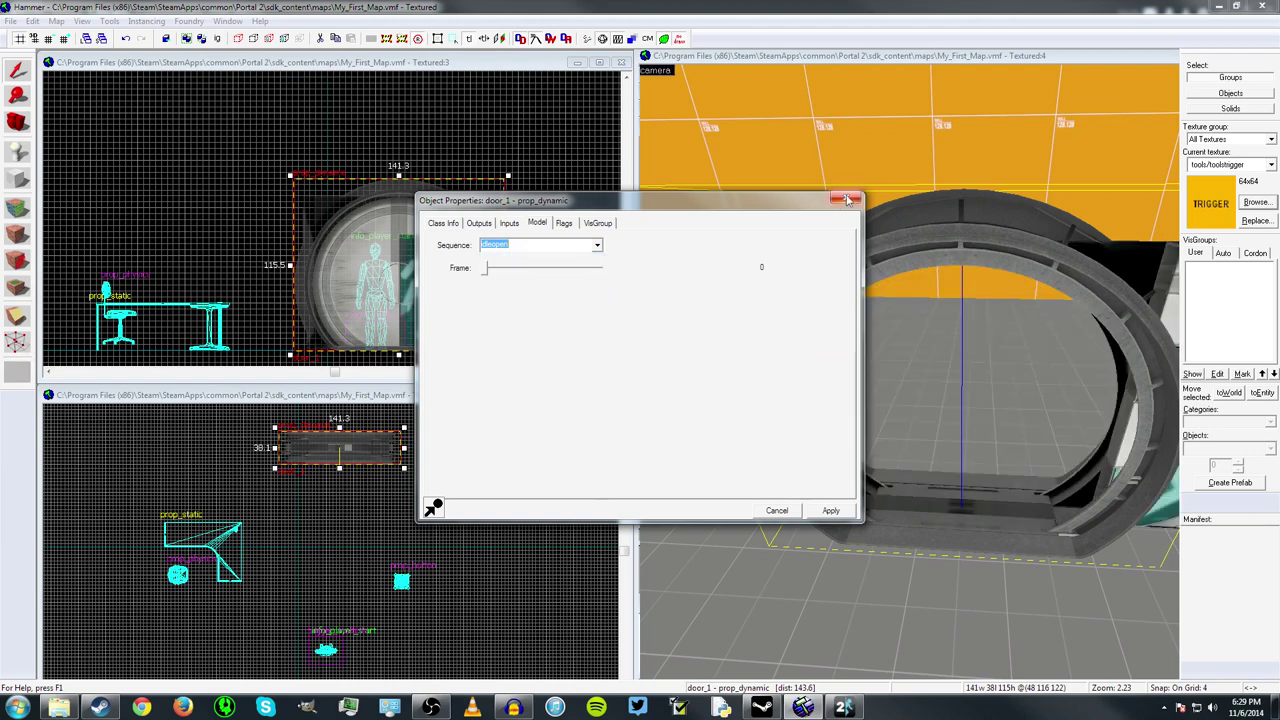
left_click(846, 200)
Step: Review the output of the red pedestal button that triggers the door animation, and close its properties
key("z")
key("w")
key("z")
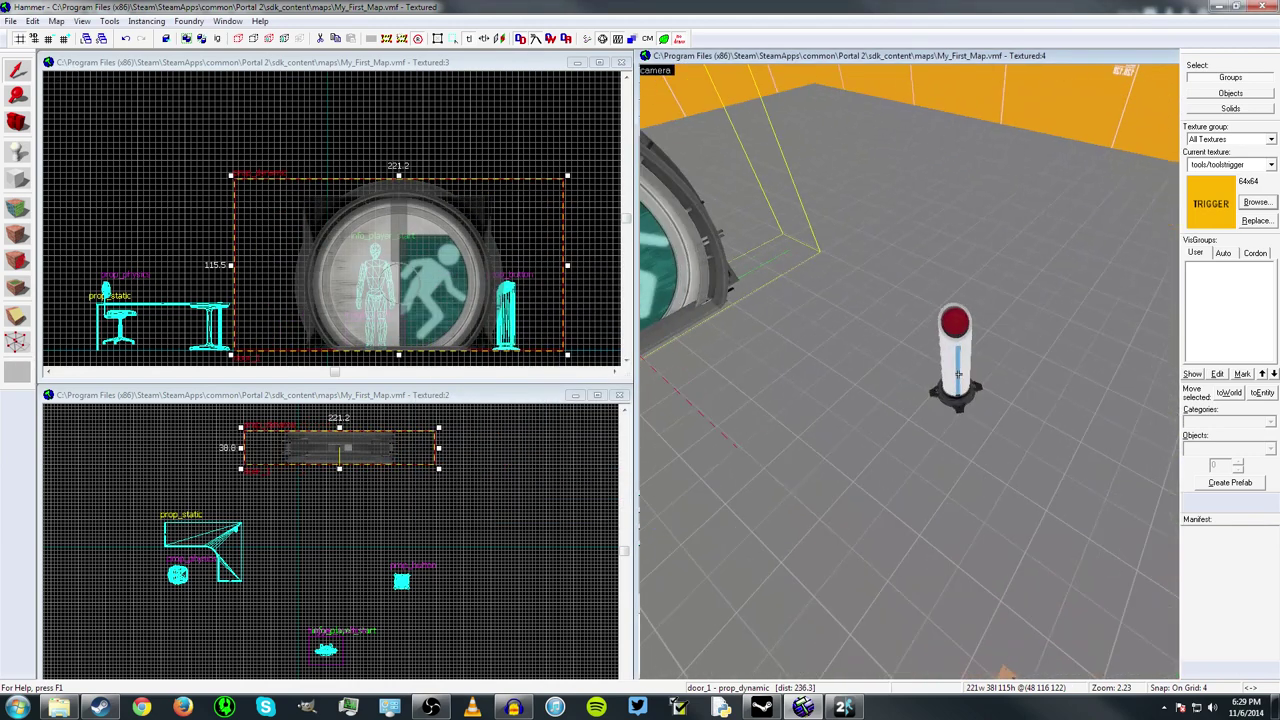
double_click(958, 374)
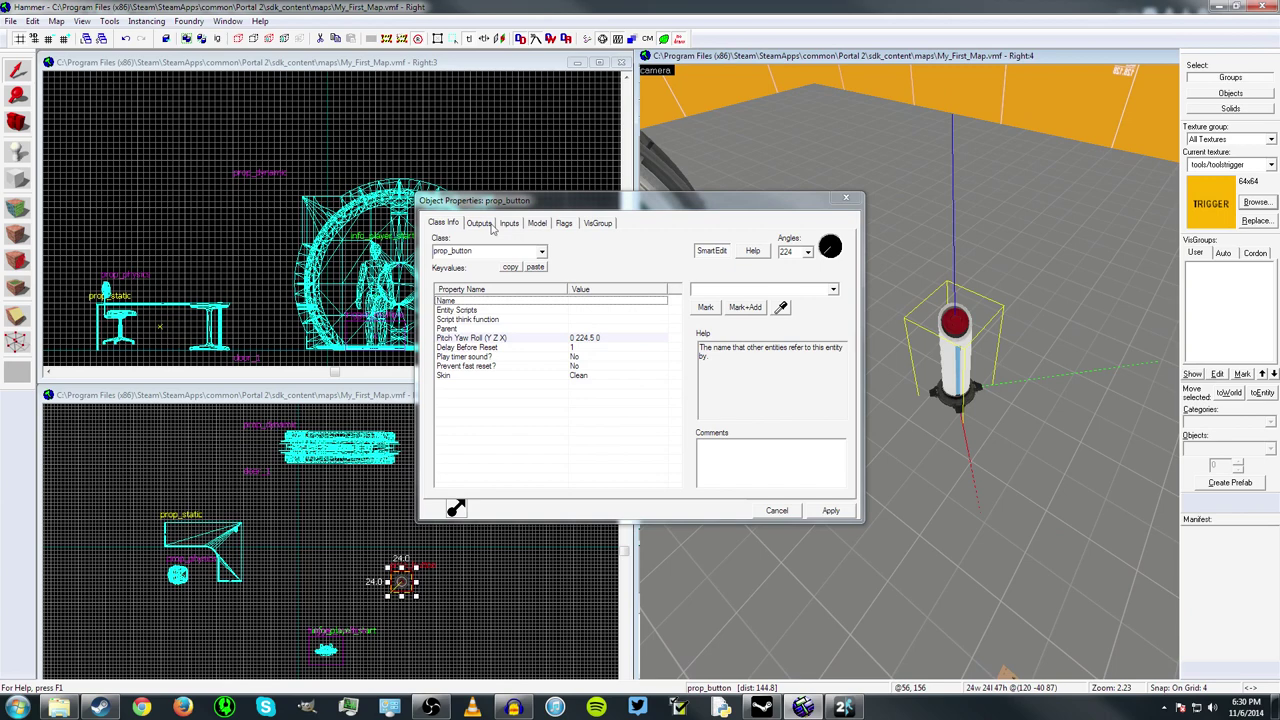
left_click(486, 224)
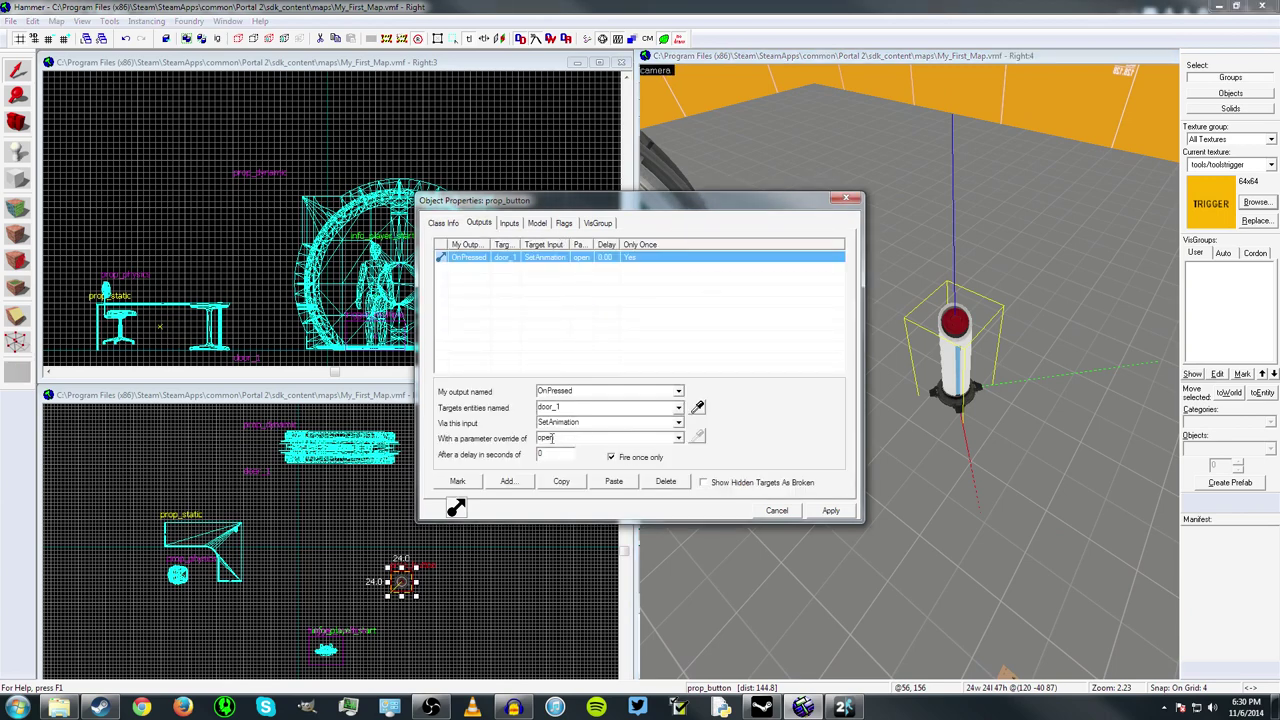
left_click(846, 200)
Step: Examine the pedestal button and the round door from several distances and angles in the 3D view
key("z")
key("w")
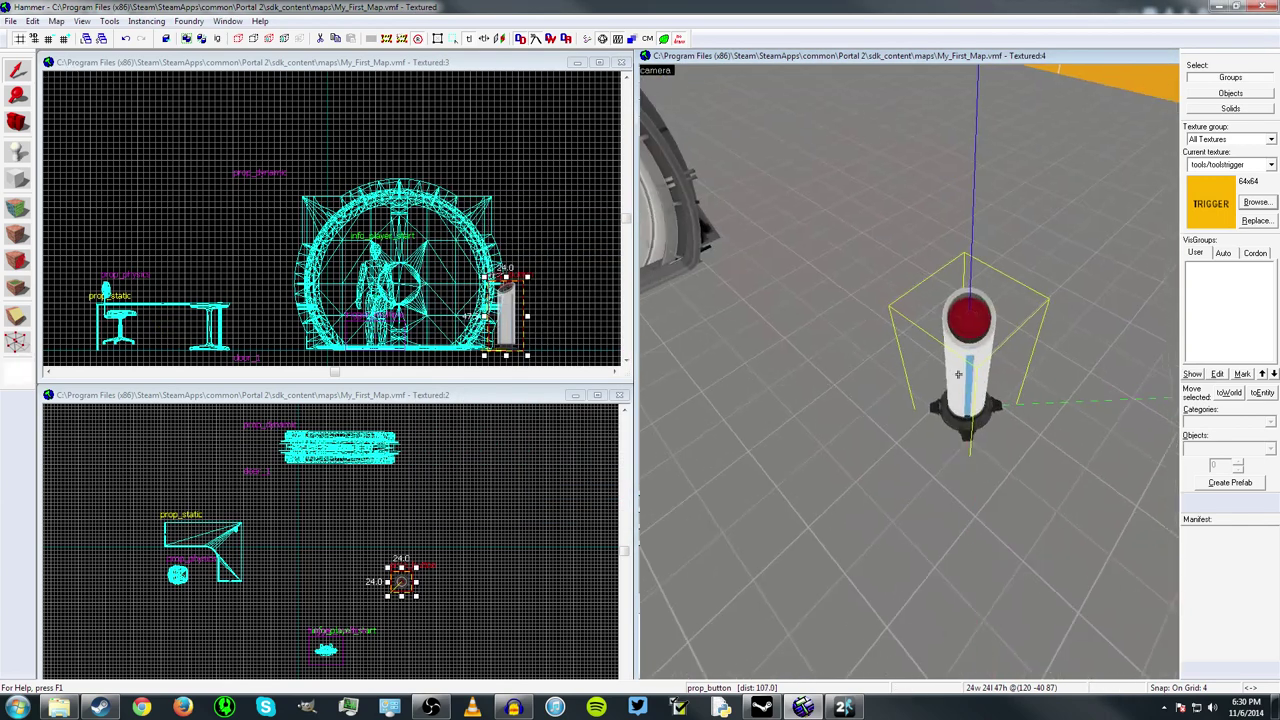
key("s")
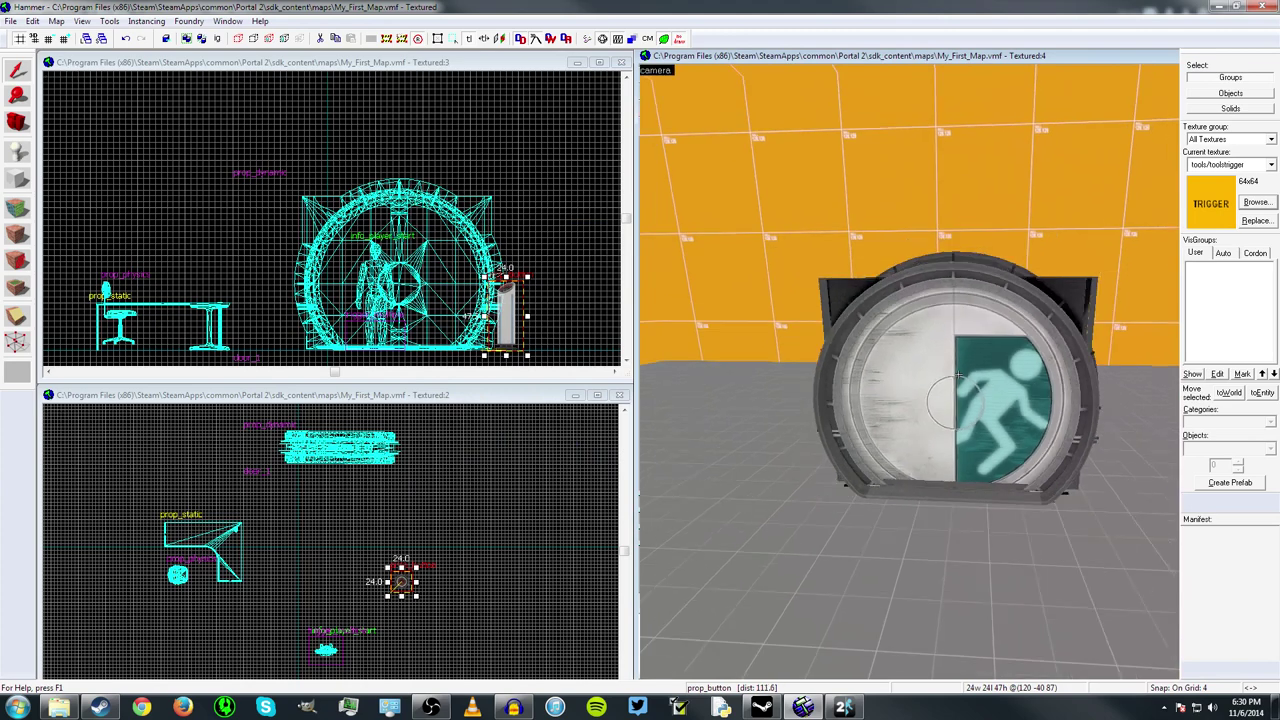
key("w")
key("s")
key("s")
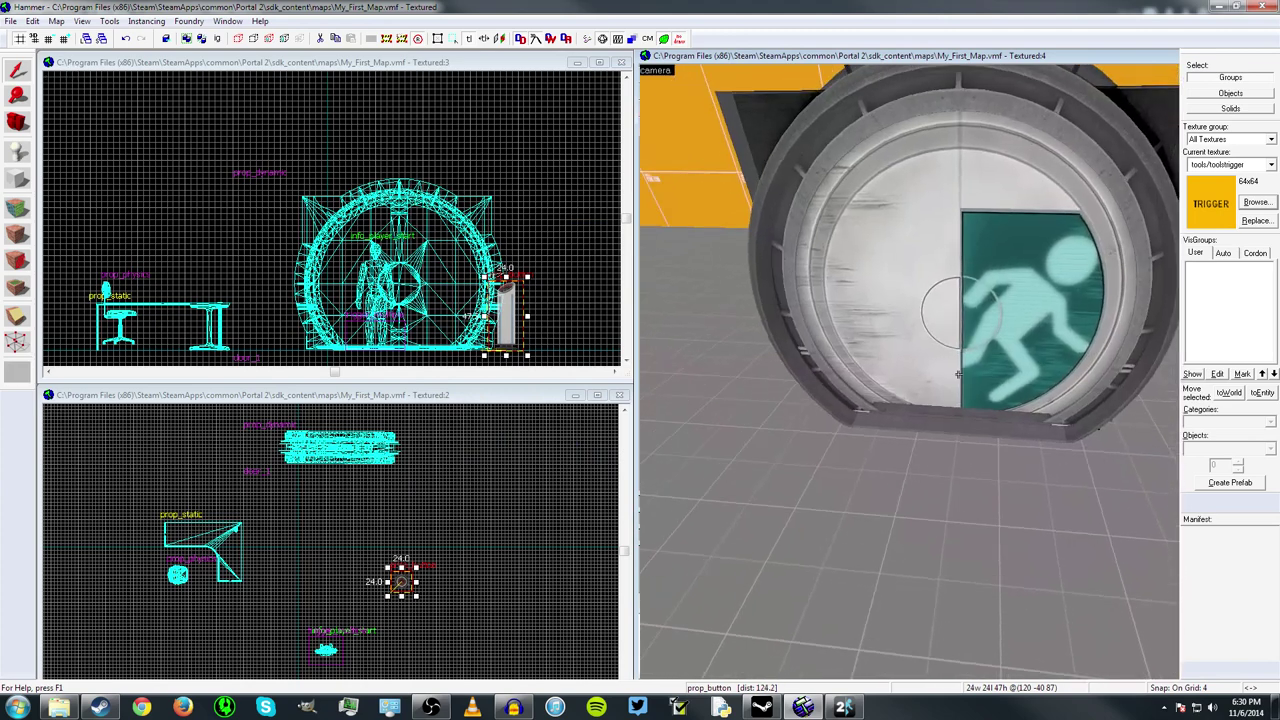
key("w")
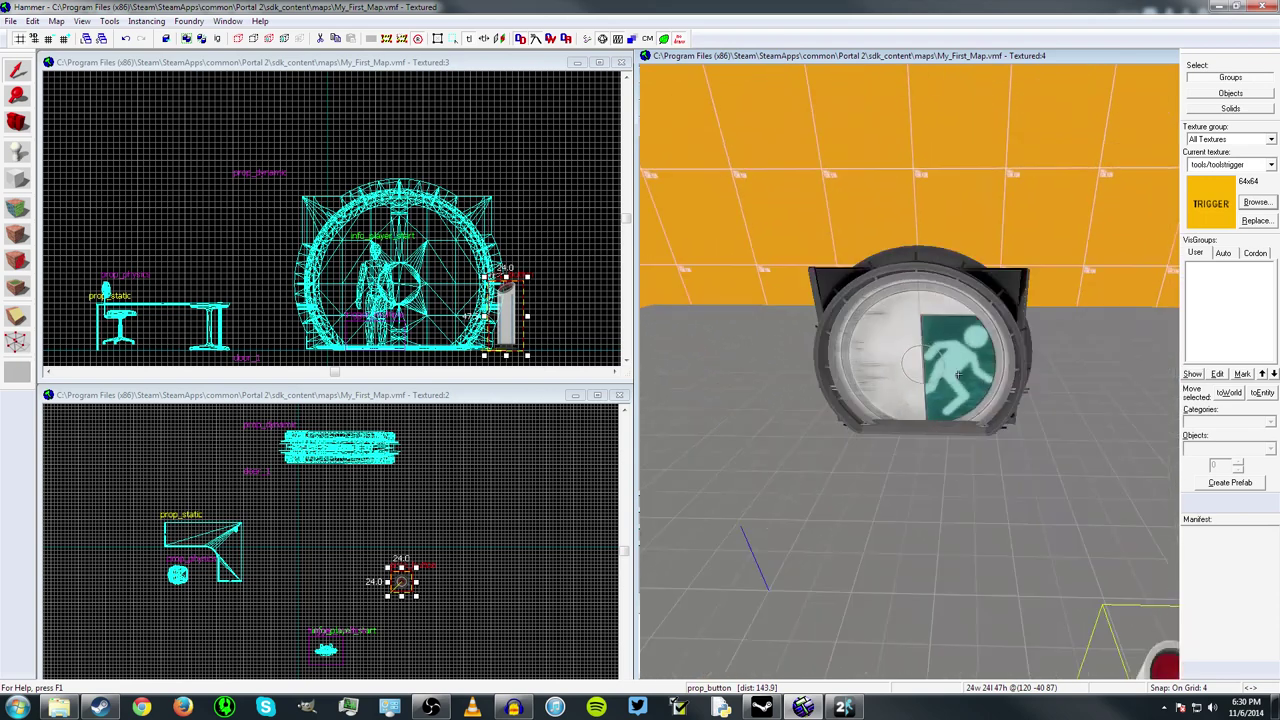
key("Left")
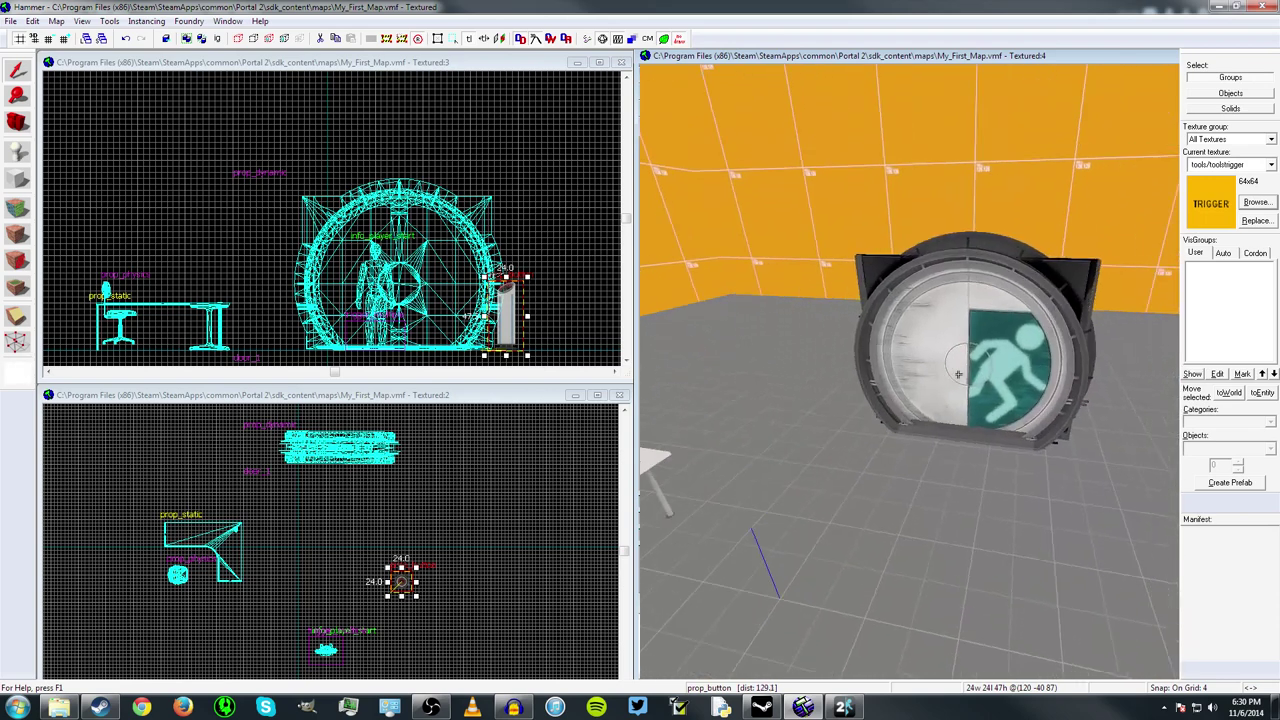
key("s")
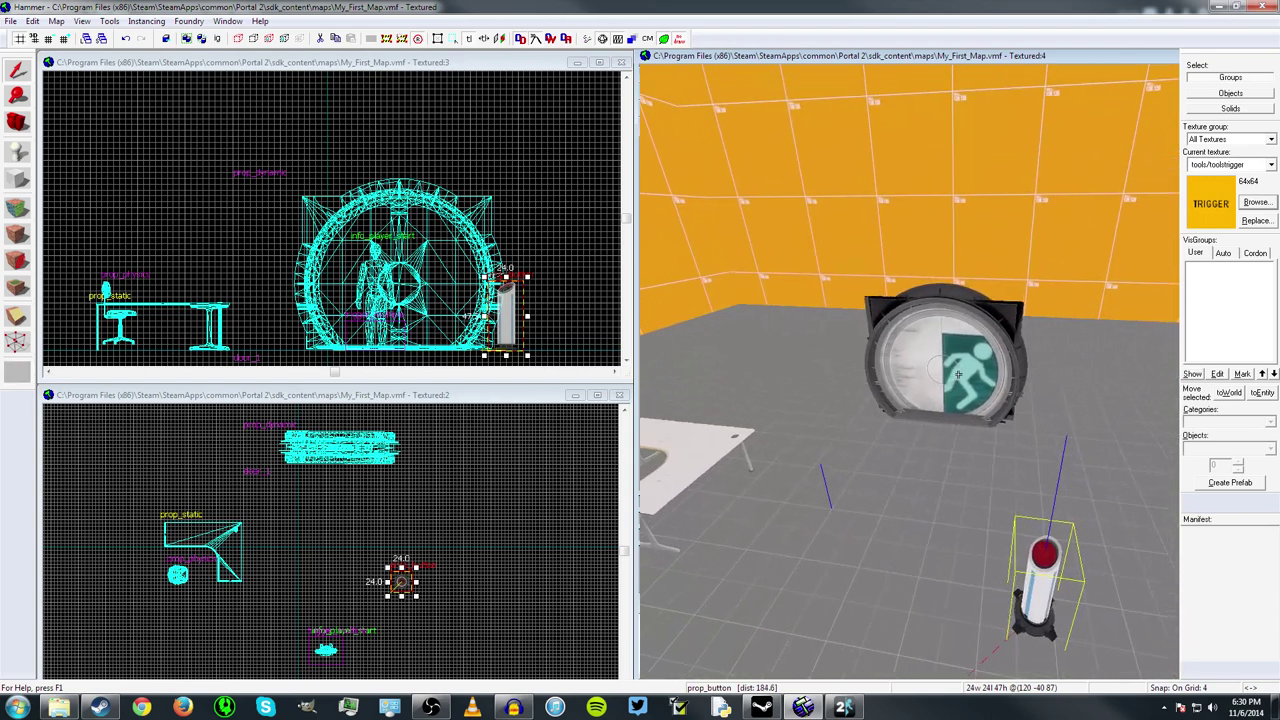
key("w")
key("s")
key("Left")
key("Down")
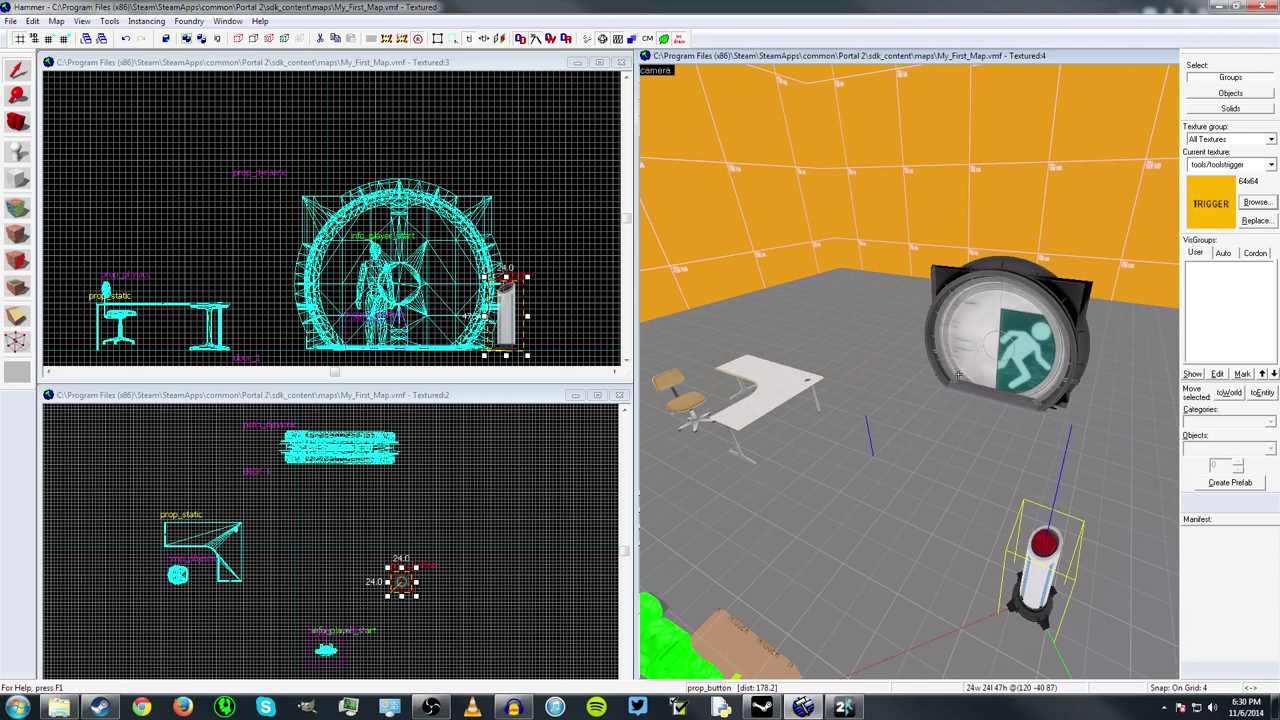
Step: Inspect the office chair's world model and its supported prop types in the model browser, and close its properties
key("w")
key("a")
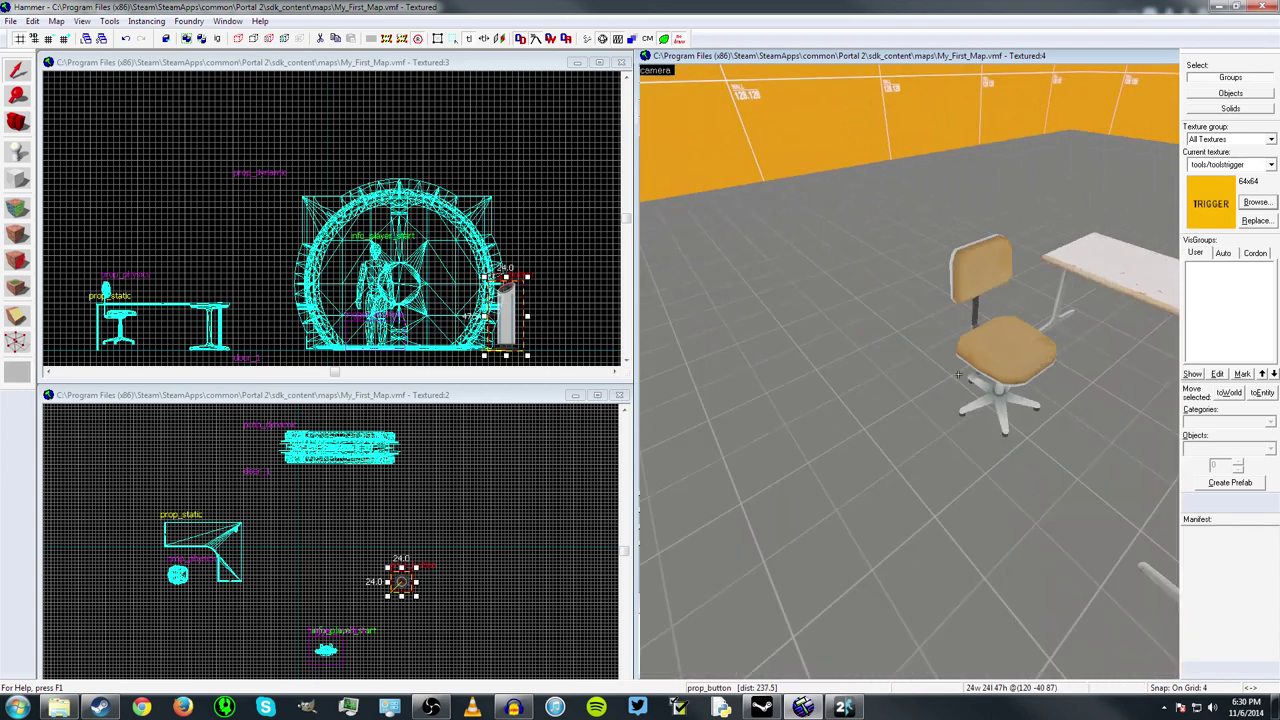
key("w")
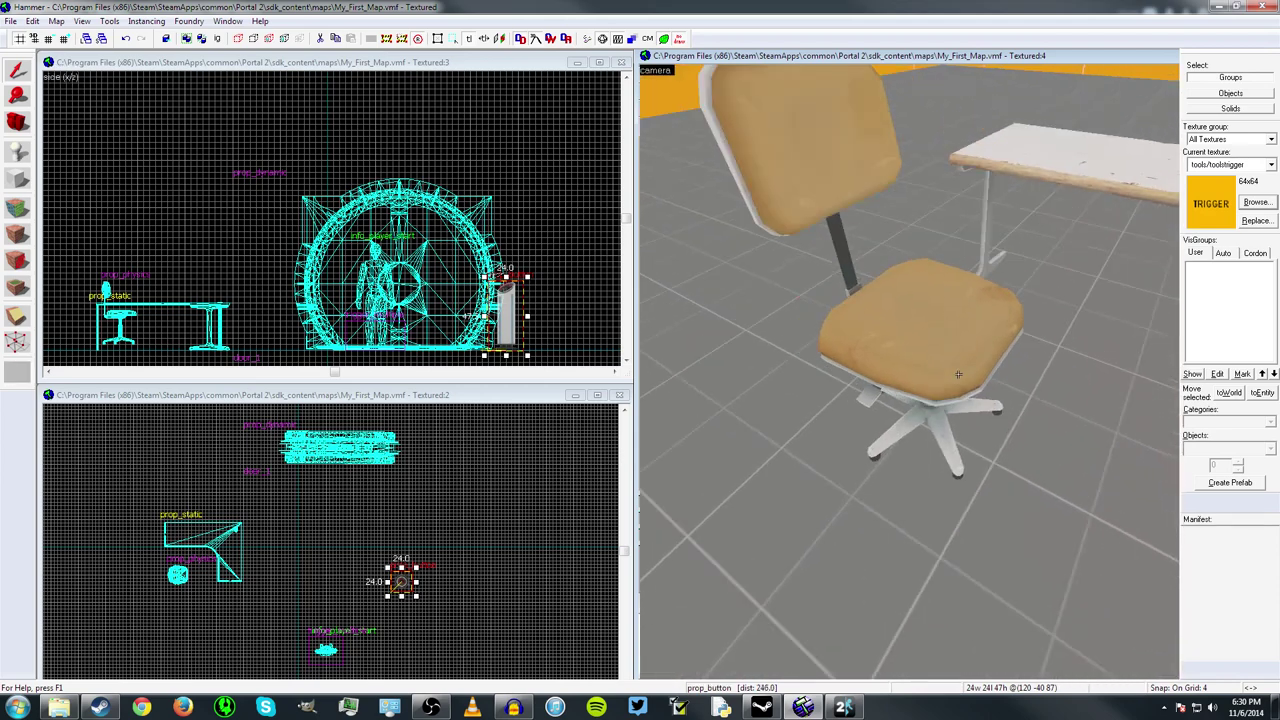
key("s")
key("Down")
left_click(951, 369)
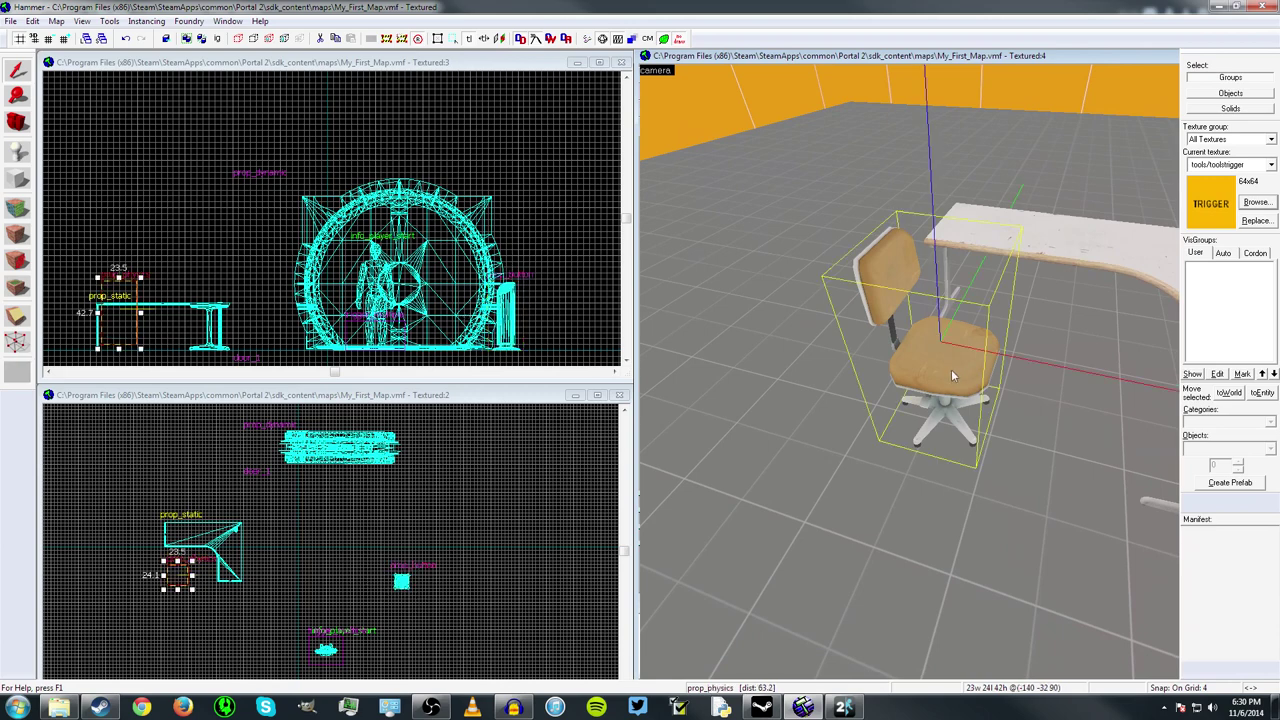
key("alt+Return")
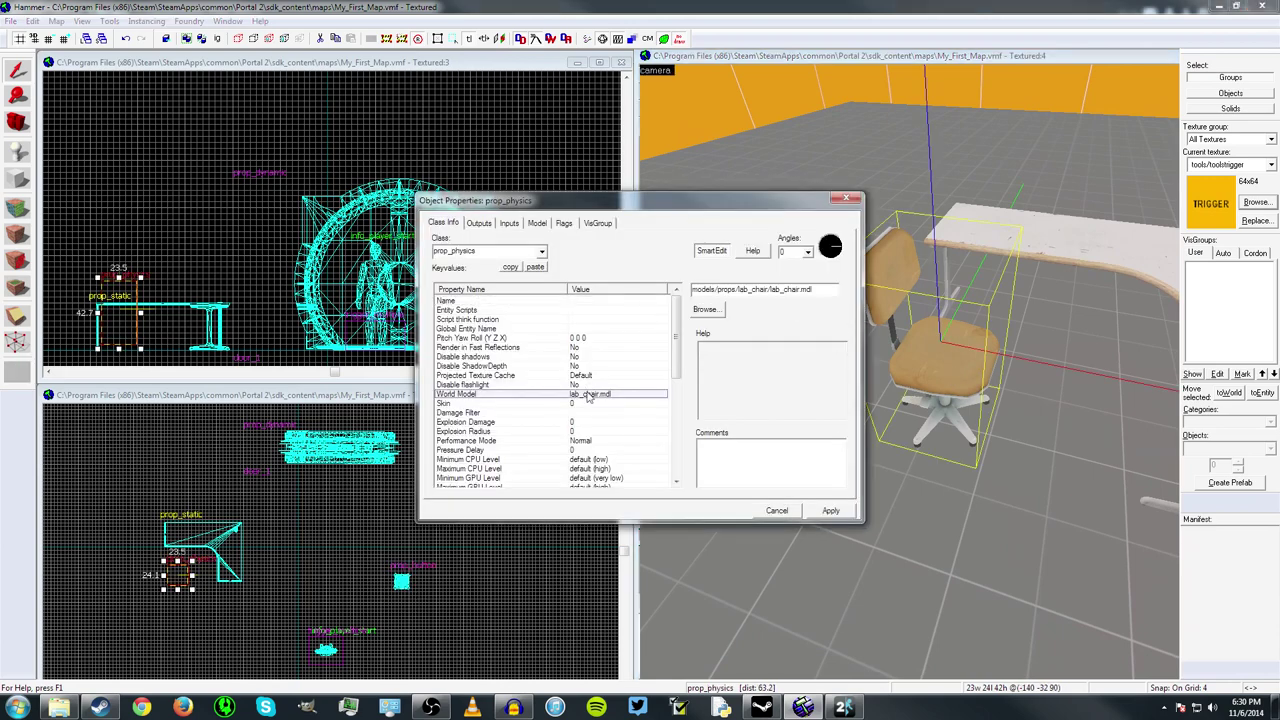
double_click(588, 397)
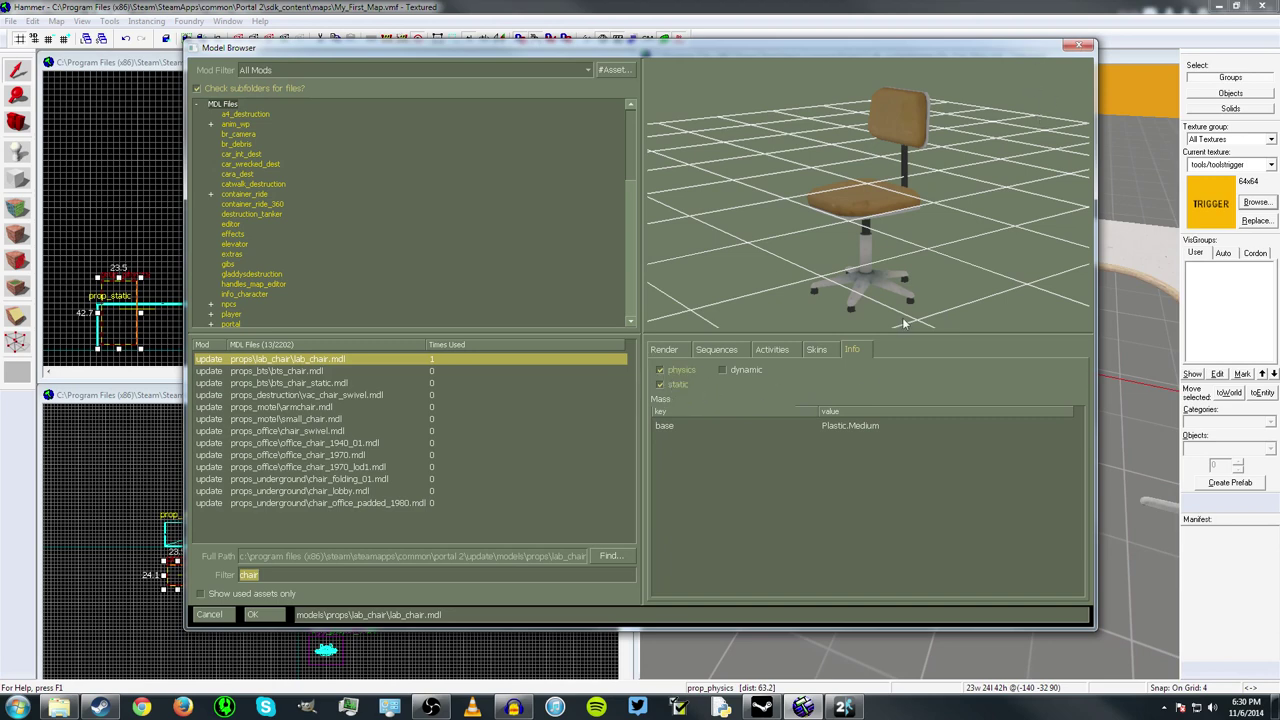
left_click(1082, 45)
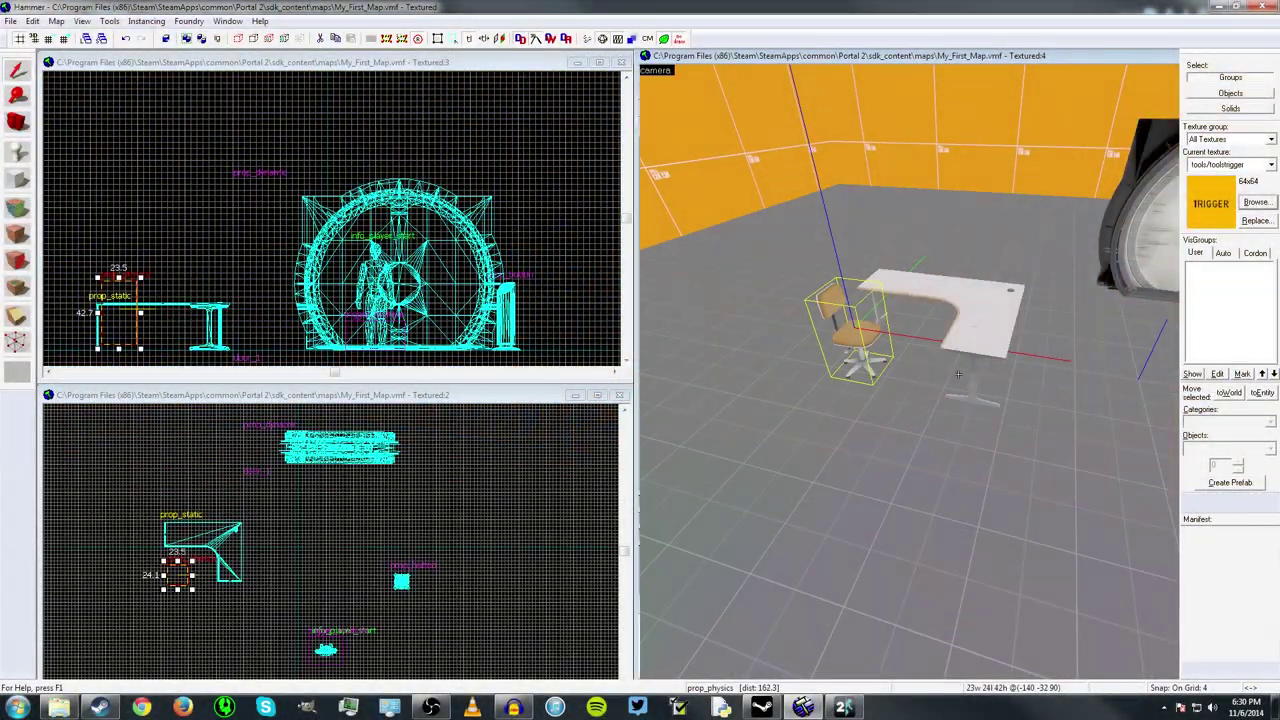
Step: Examine the desk, chair, round door and pedestal button from several distances and angles in the 3D view to compare the prop types
scroll(958, 374, "up", 4)
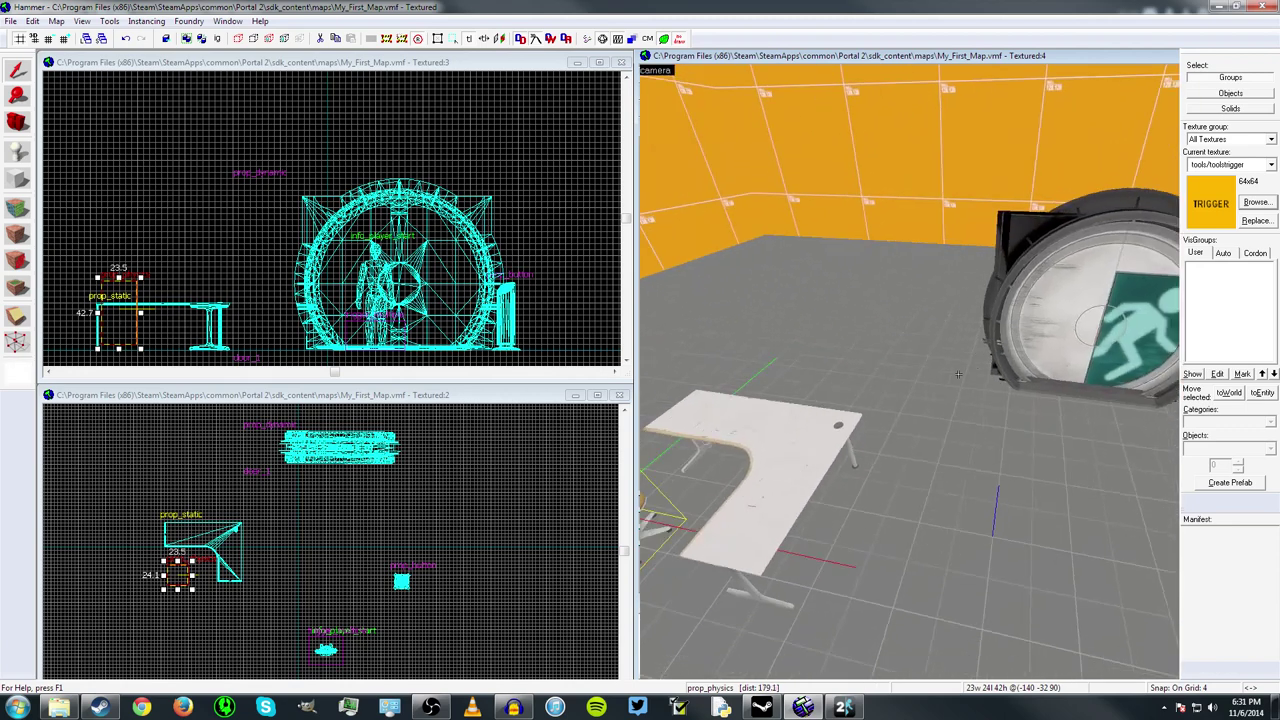
key("d")
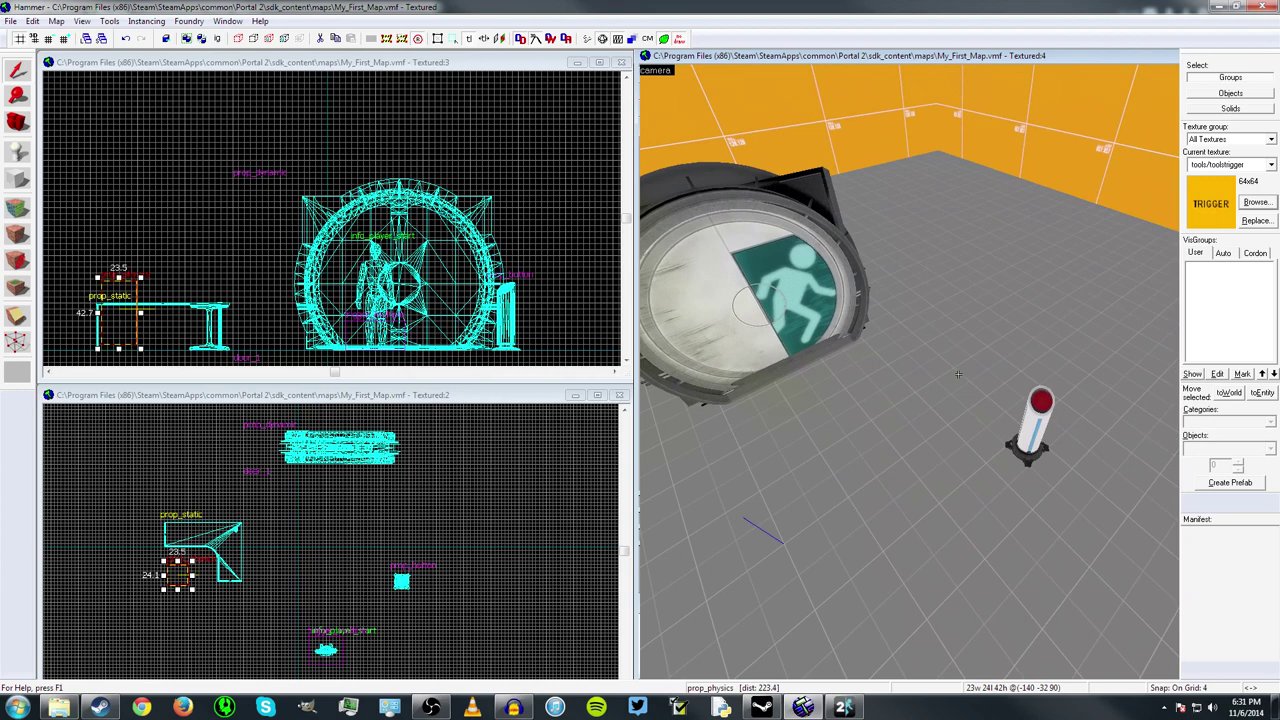
key("w")
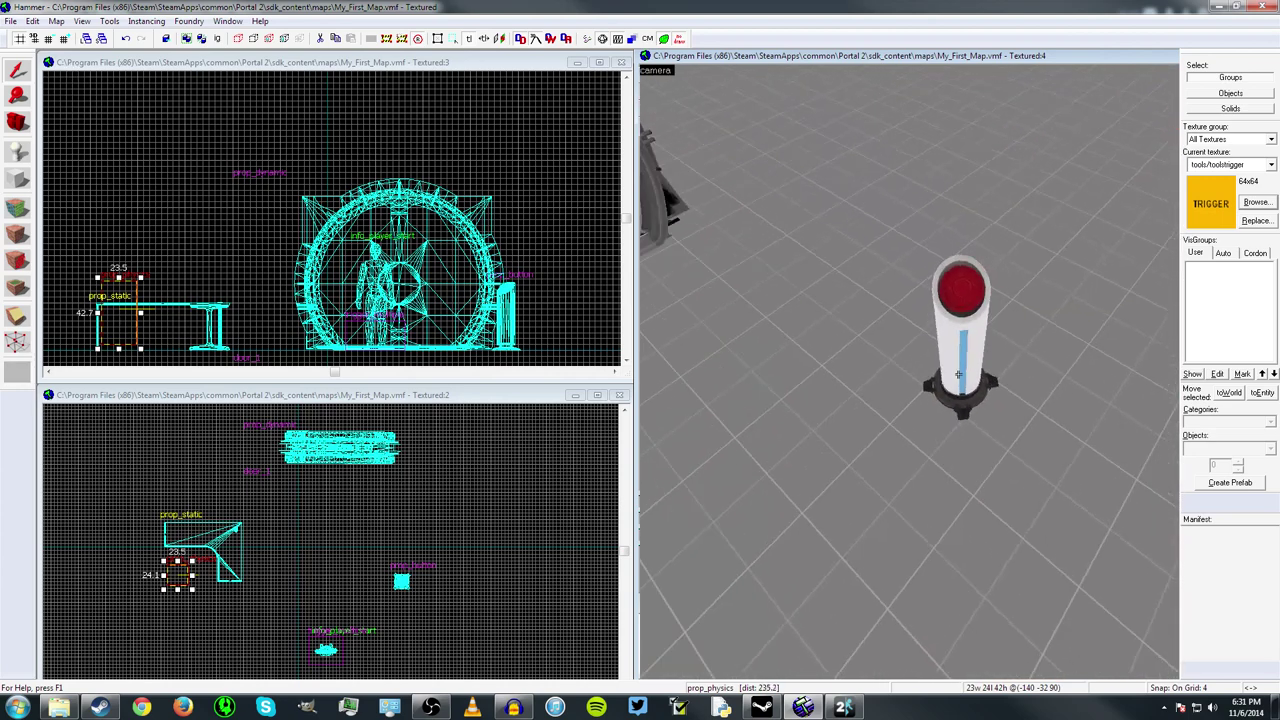
key("d")
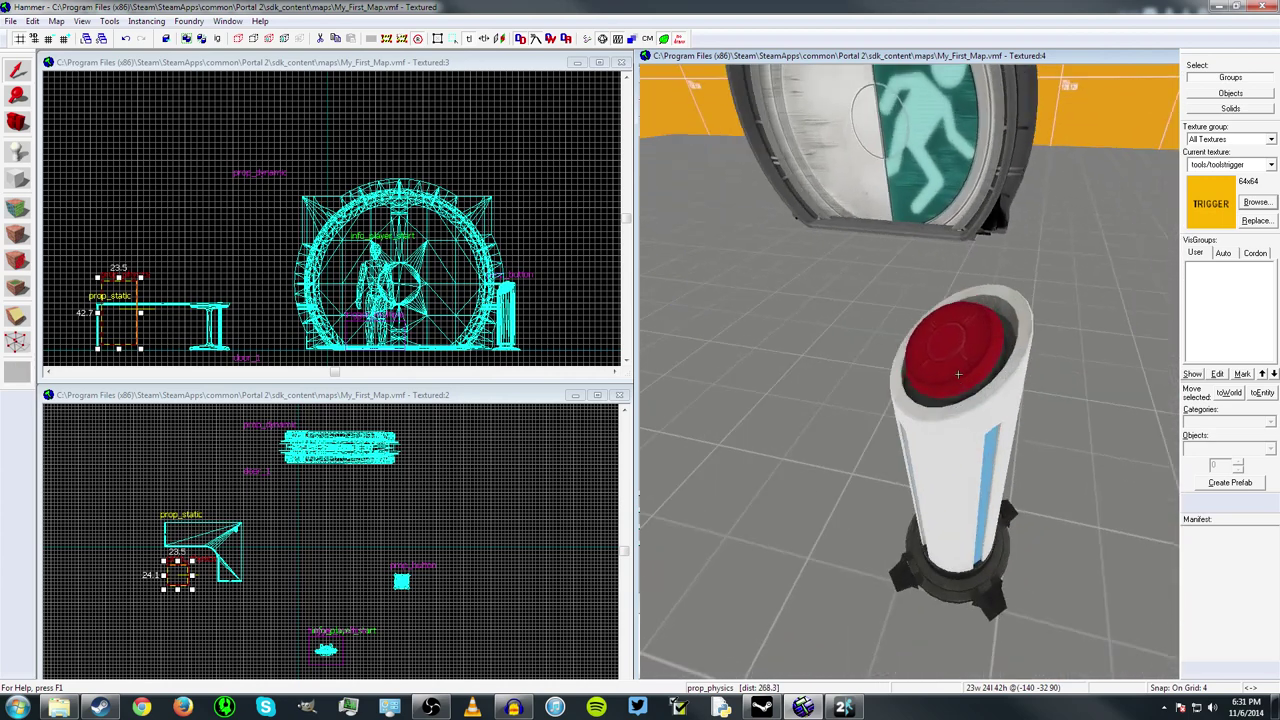
key("Down")
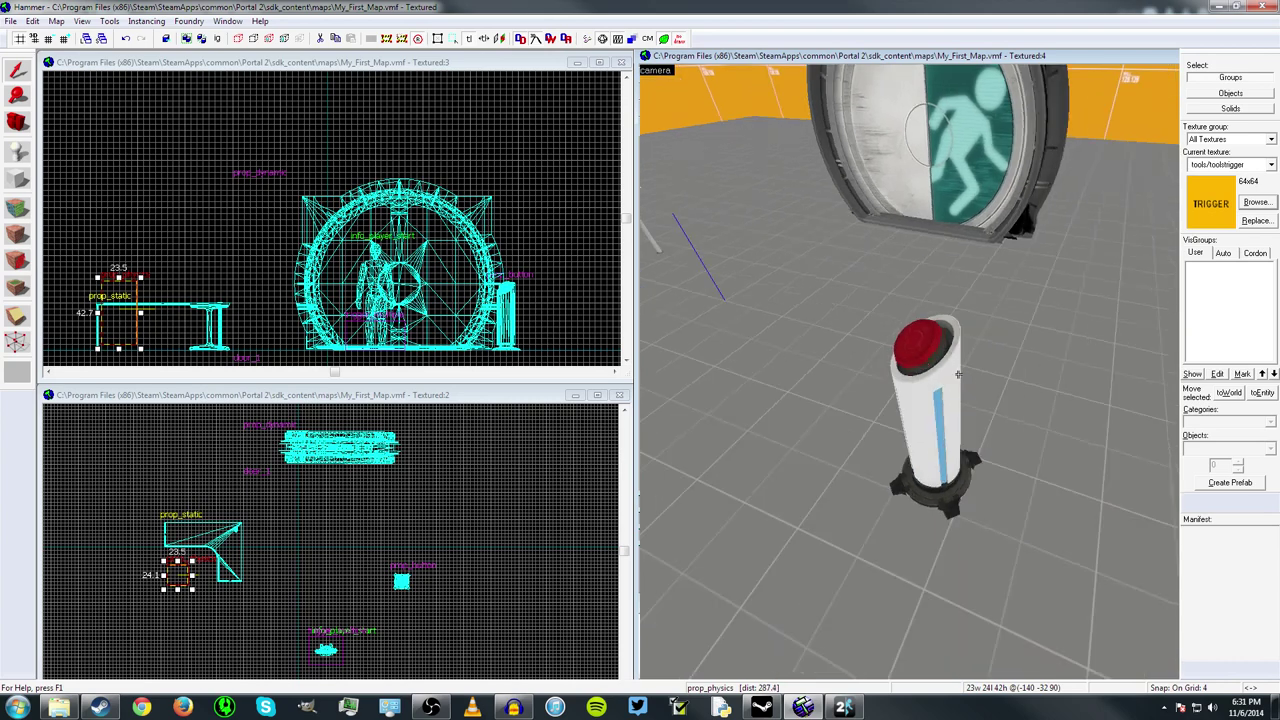
key("w")
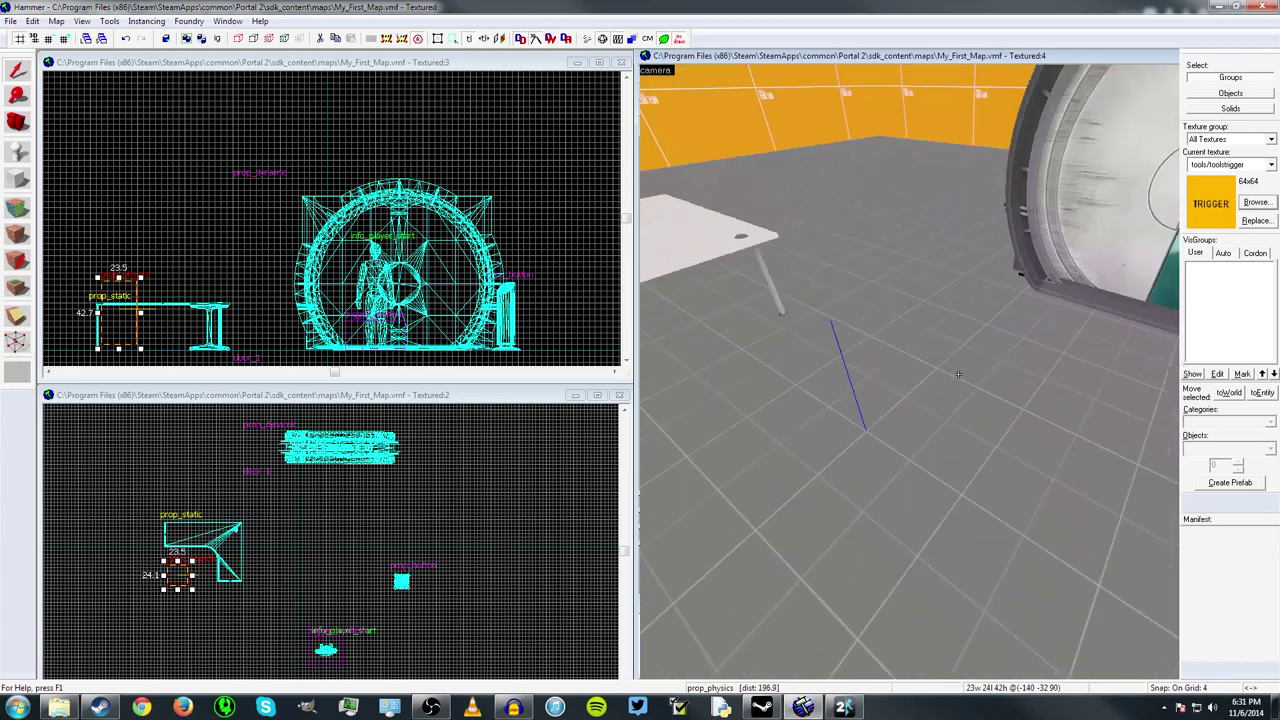
key("s")
key("w")
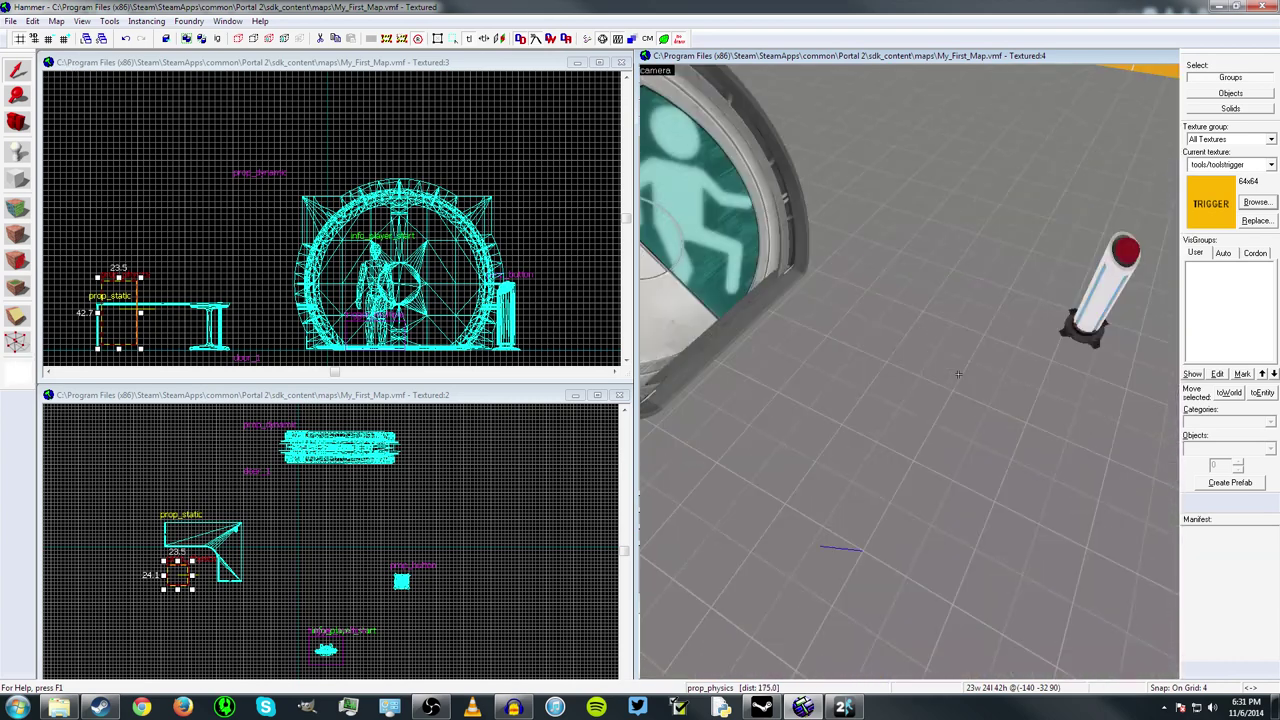
key("Left")
key("Right")
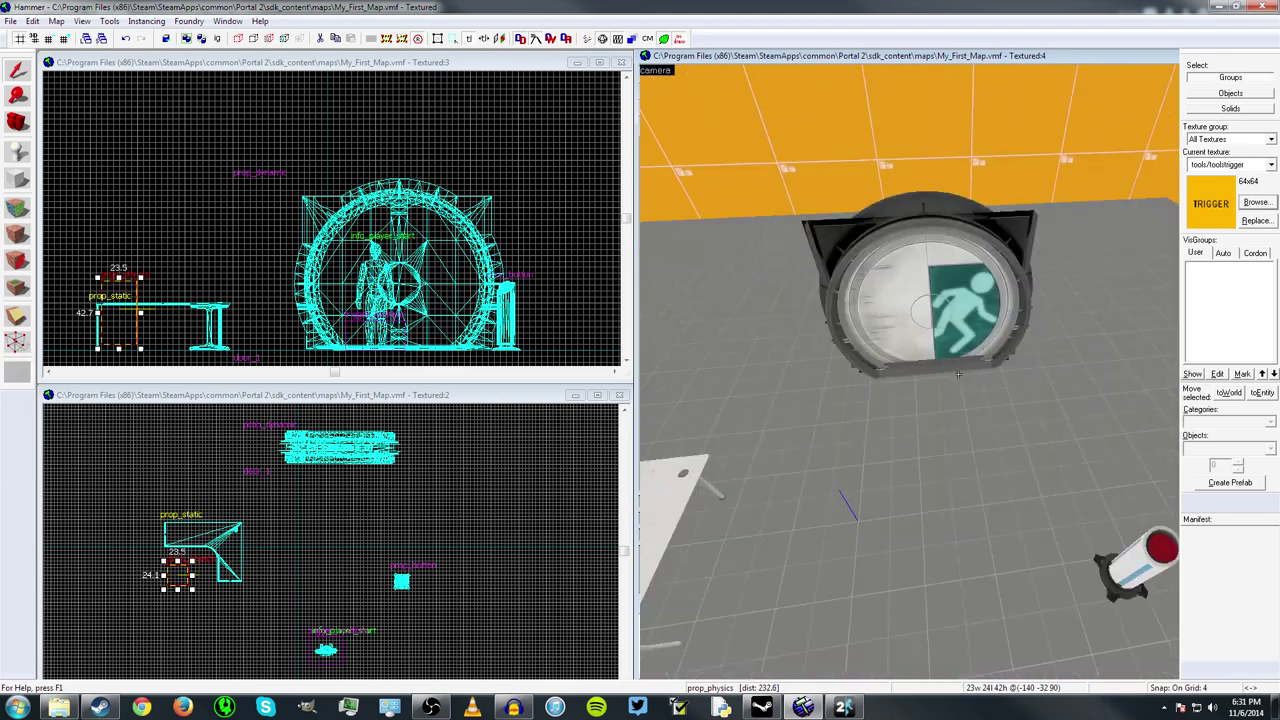
key("Right")
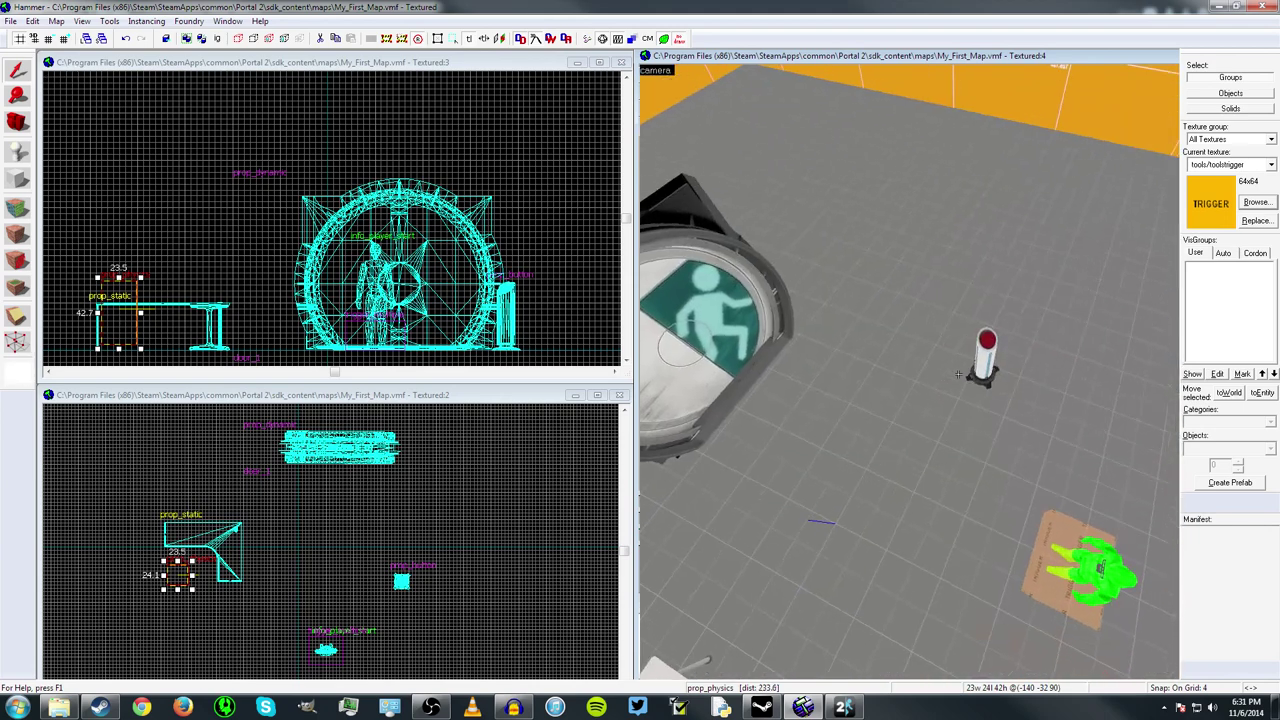
key("Left")
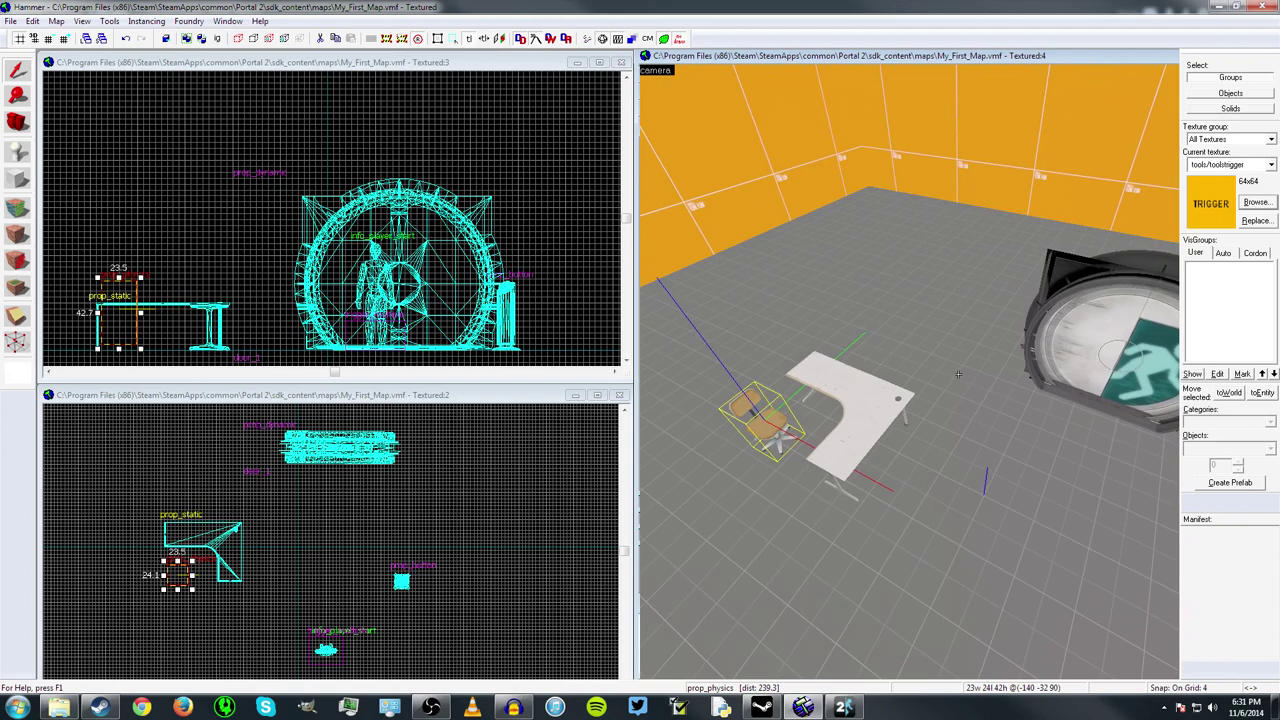
key("Up")
key("a")
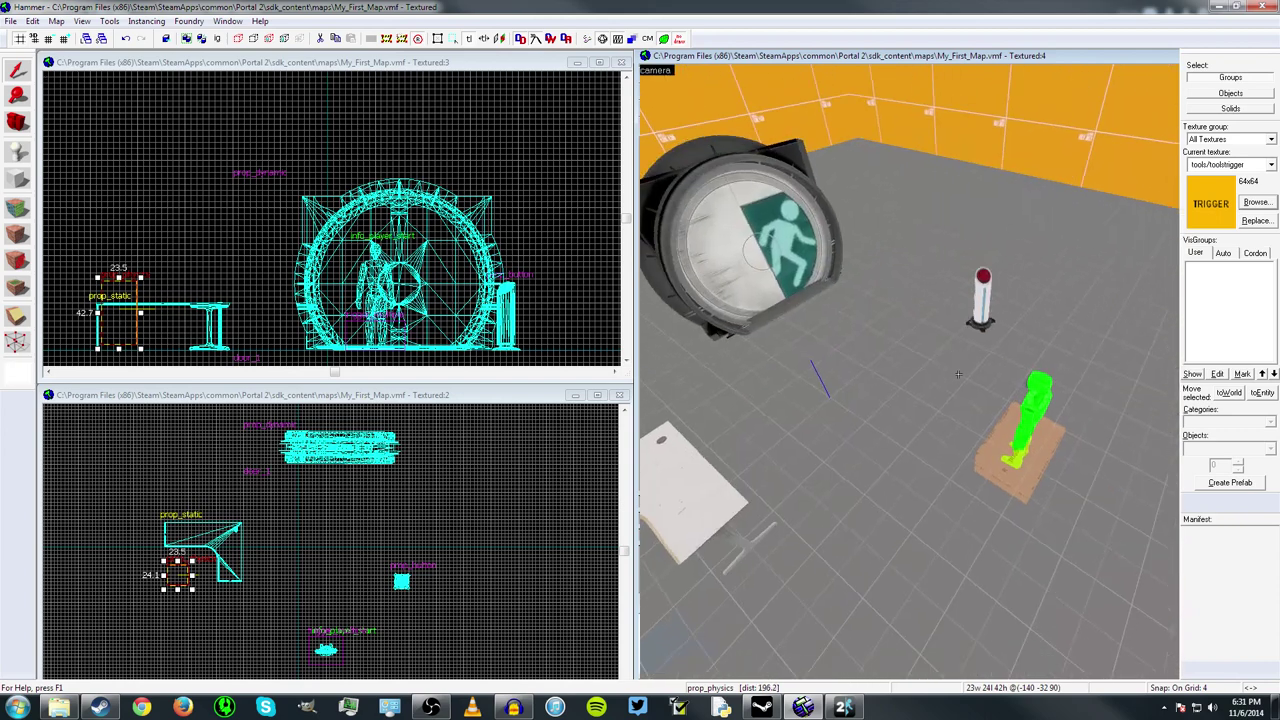
key("s")
key("Left")
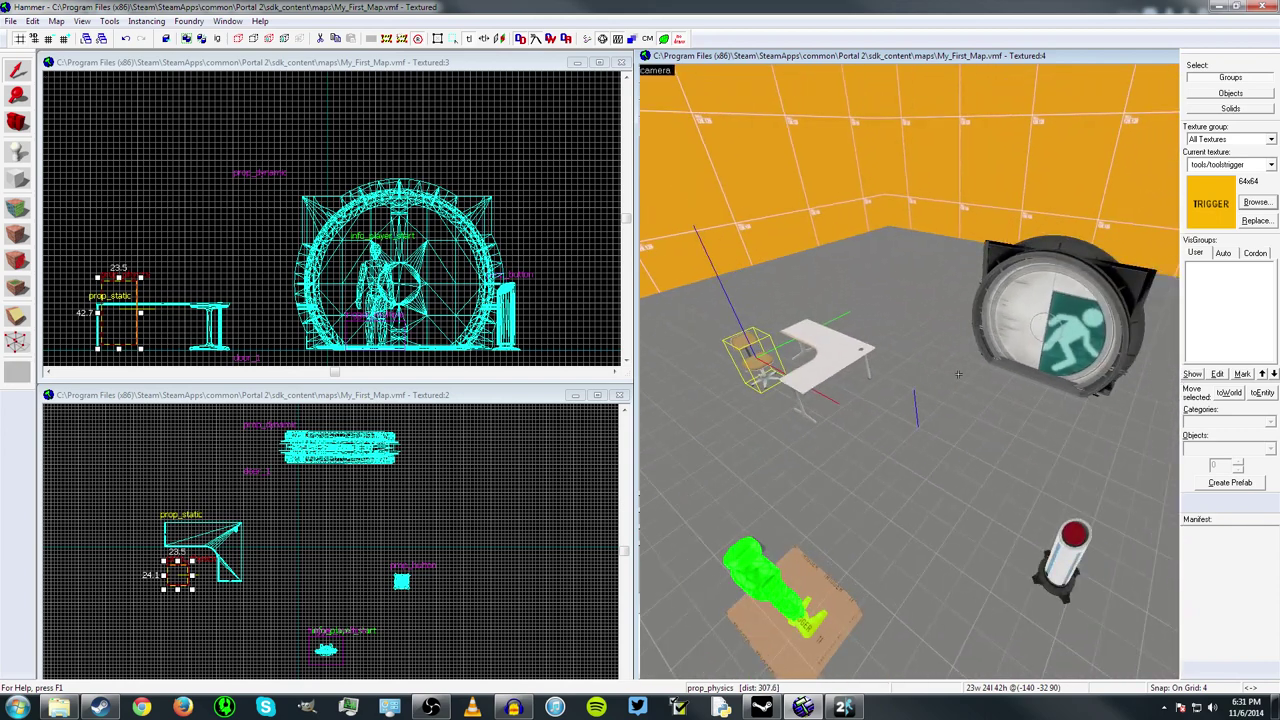